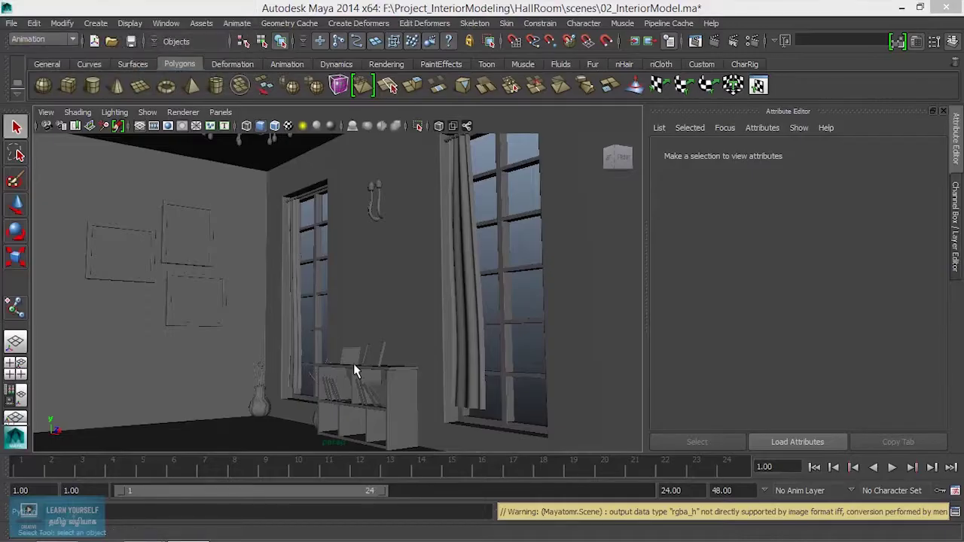
- Hide the room geometry by turning off layer2 and layer3 visibility in the Layer Editor
{"action": "mouse_move", "coordinate": [384, 366]}
{"action": "left_mouse_down", "text": "alt"}
{"action": "mouse_move", "coordinate": [387, 377]}
{"action": "mouse_move", "coordinate": [397, 340]}
{"action": "mouse_move", "coordinate": [323, 319]}
{"action": "mouse_move", "coordinate": [396, 352]}
{"action": "left_mouse_up", "text": "alt"}
{"action": "key", "text": "ctrl+a"}
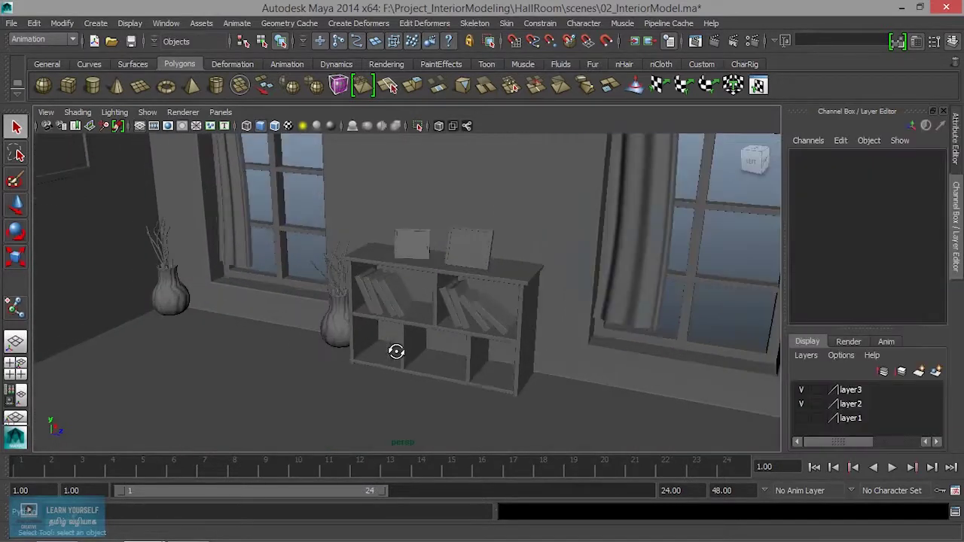
{"action": "left_click", "coordinate": [802, 403]}
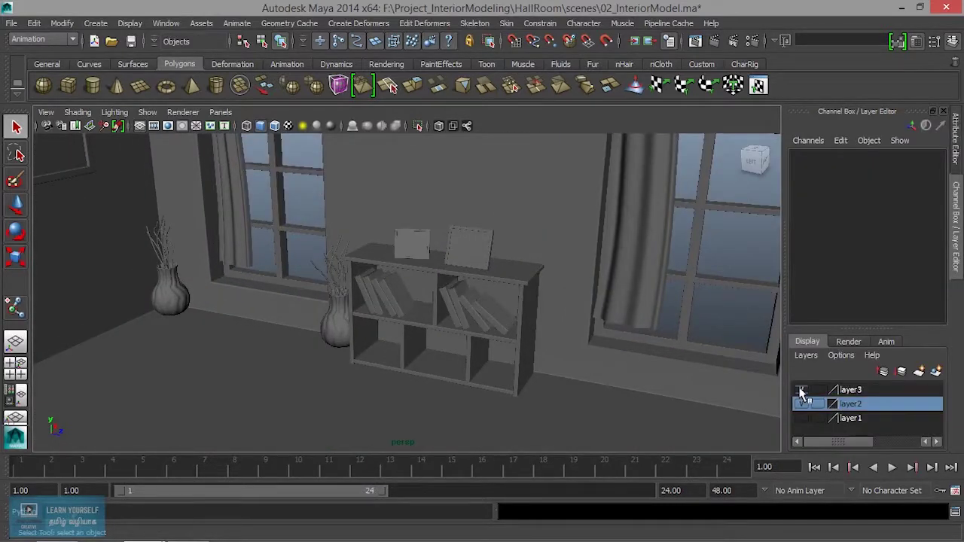
{"action": "left_click", "coordinate": [801, 390]}
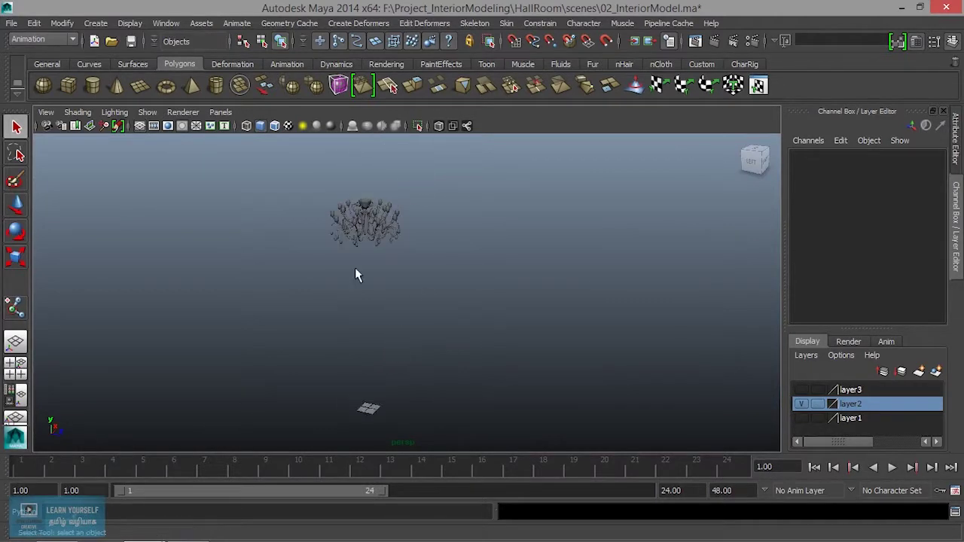
- Add the chandelier to hidden layer3, clear the selection, and create a new polygon cube
{"action": "left_click_drag", "start_coordinate": [552, 352], "coordinate": [762, 398]}
{"action": "right_click", "coordinate": [859, 397]}
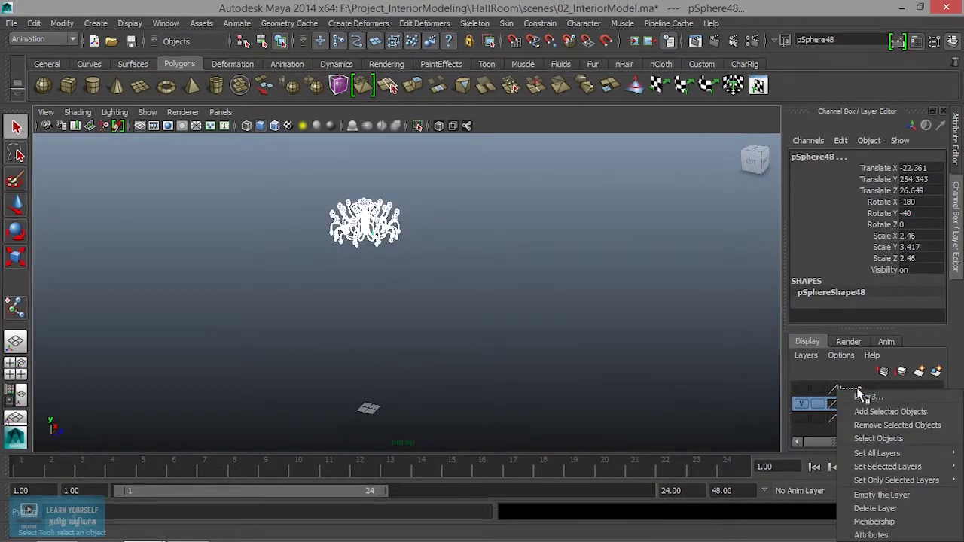
{"action": "left_click", "coordinate": [873, 411]}
{"action": "left_click", "coordinate": [370, 370]}
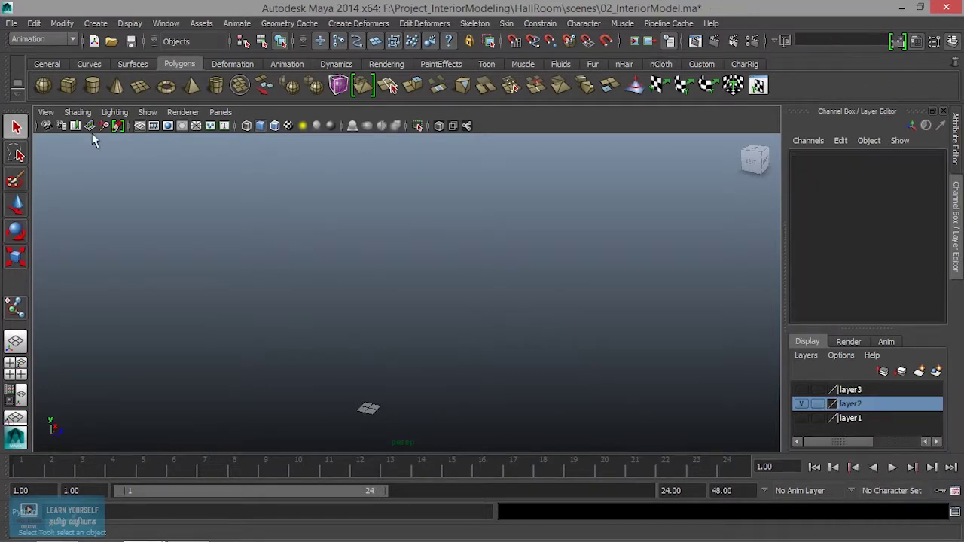
{"action": "left_click", "coordinate": [68, 86]}
- Frame the new cube and add its surrounding circle to hidden layer3
{"action": "key", "text": "f"}
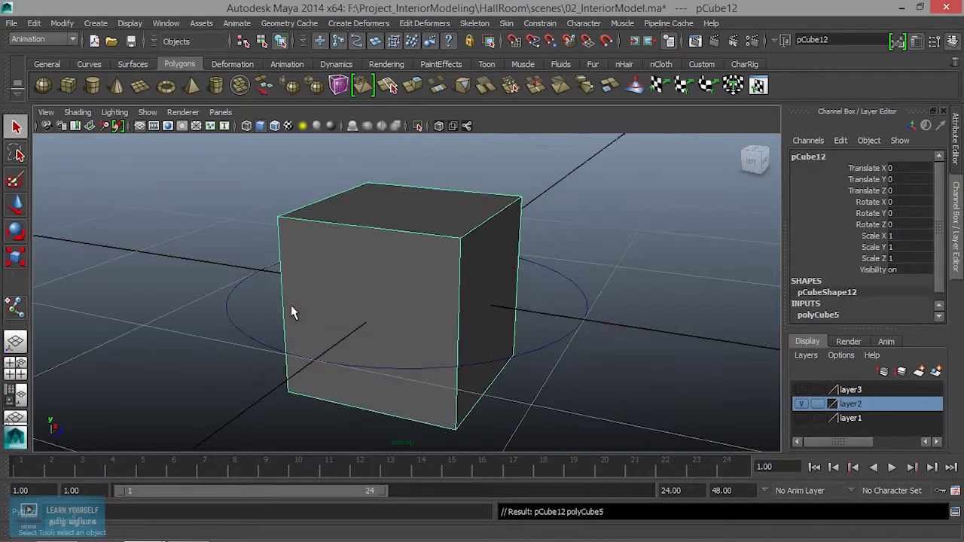
{"action": "scroll", "coordinate": [290, 308], "scroll_direction": "down", "scroll_amount": 5}
{"action": "left_click_drag", "start_coordinate": [290, 312], "coordinate": [437, 361], "text": "alt"}
{"action": "middle_click_drag", "start_coordinate": [437, 361], "coordinate": [399, 381], "text": "alt"}
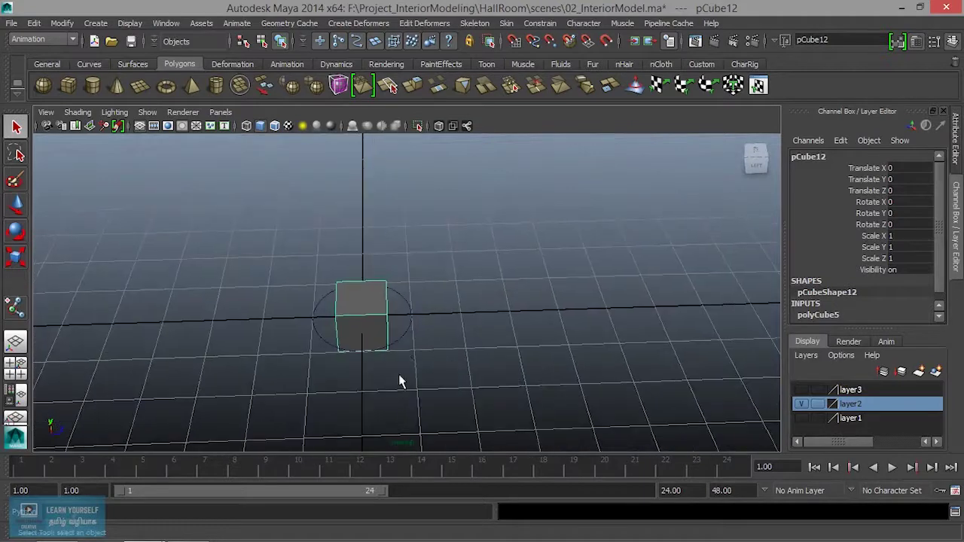
{"action": "left_click_drag", "start_coordinate": [409, 325], "coordinate": [426, 338]}
{"action": "right_click", "coordinate": [855, 392]}
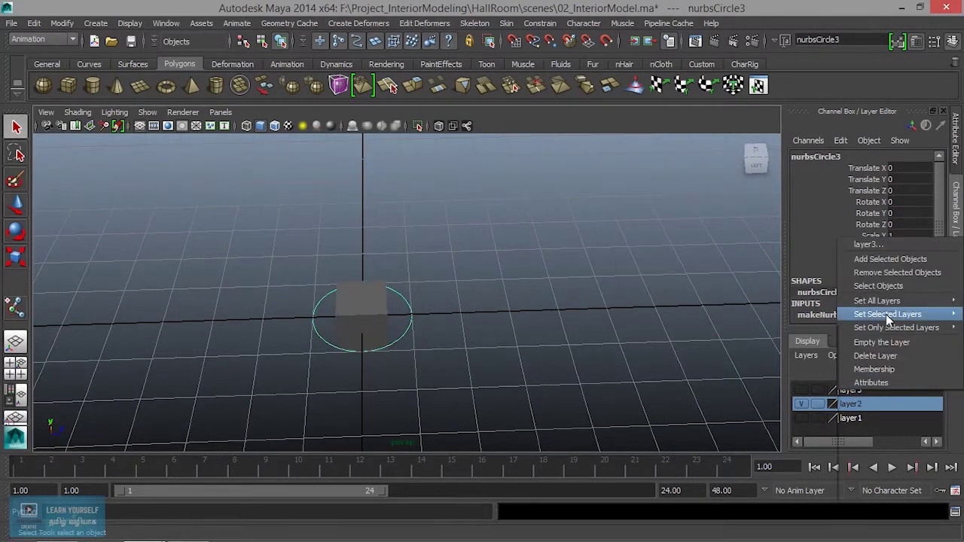
{"action": "left_click", "coordinate": [890, 262]}
- Scale pCube12 into a tall thin slab, about 7.068×7.068×1.947
{"action": "left_click", "coordinate": [375, 318]}
{"action": "key", "text": "r"}
{"action": "mouse_move", "coordinate": [425, 317]}
{"action": "left_mouse_down"}
{"action": "mouse_move", "coordinate": [401, 320]}
{"action": "mouse_move", "coordinate": [615, 402]}
{"action": "mouse_move", "coordinate": [572, 396]}
{"action": "left_mouse_up"}
{"action": "scroll", "coordinate": [471, 359], "scroll_direction": "down", "scroll_amount": 3}
{"action": "mouse_move", "coordinate": [471, 359]}
{"action": "left_mouse_down", "text": "alt"}
{"action": "mouse_move", "coordinate": [468, 325]}
{"action": "mouse_move", "coordinate": [410, 305]}
{"action": "mouse_move", "coordinate": [527, 342]}
{"action": "left_mouse_up", "text": "alt"}
{"action": "right_click_drag", "start_coordinate": [527, 342], "coordinate": [530, 267], "text": "alt"}
{"action": "middle_click_drag", "start_coordinate": [529, 267], "coordinate": [425, 259], "text": "alt"}
{"action": "left_click_drag", "start_coordinate": [426, 259], "coordinate": [439, 303], "text": "alt"}
- Duplicate the slab and rotate the copy to Rotate X 90
{"action": "key", "text": "ctrl+d"}
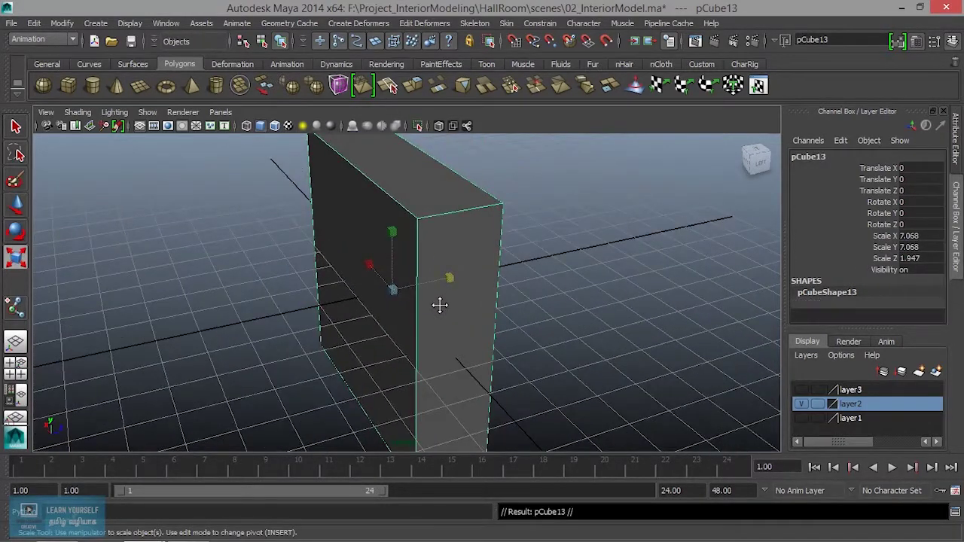
{"action": "key", "text": "e"}
{"action": "left_click_drag", "start_coordinate": [357, 248], "coordinate": [347, 286]}
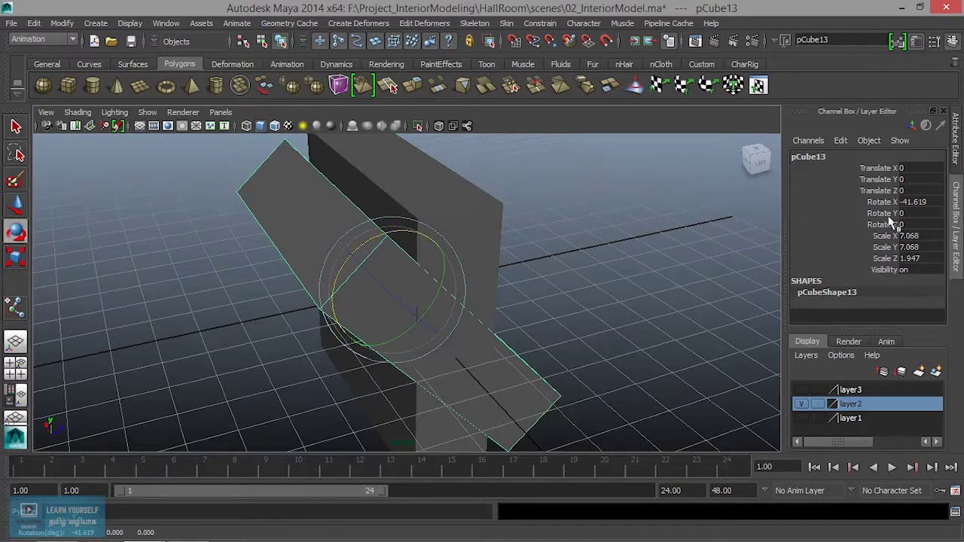
{"action": "type", "text": "0"}
{"action": "key", "text": "Return"}
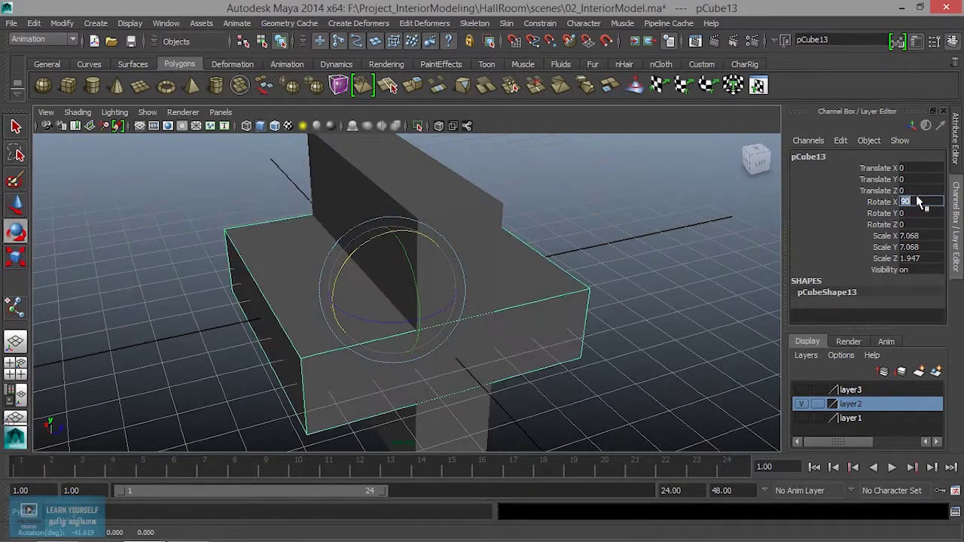
- Move the rotated duplicate pCube13 off to the side, to Z −7.762
{"action": "left_click_drag", "start_coordinate": [451, 302], "coordinate": [464, 344], "text": "alt"}
{"action": "mouse_move", "coordinate": [464, 344]}
{"action": "right_mouse_down", "text": "alt"}
{"action": "mouse_move", "coordinate": [376, 370]}
{"action": "mouse_move", "coordinate": [474, 393]}
{"action": "right_mouse_up", "text": "alt"}
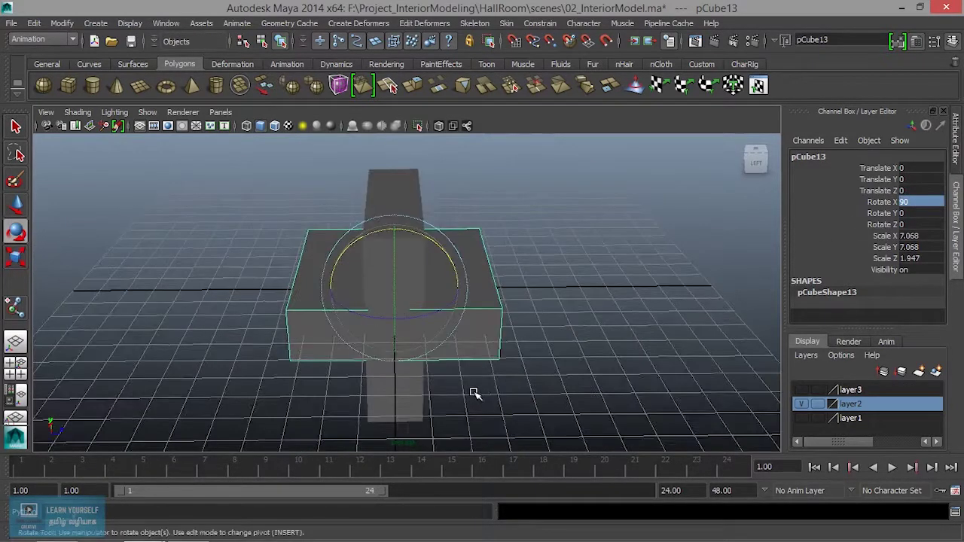
{"action": "key", "text": "w"}
{"action": "left_click_drag", "start_coordinate": [445, 287], "coordinate": [287, 301]}
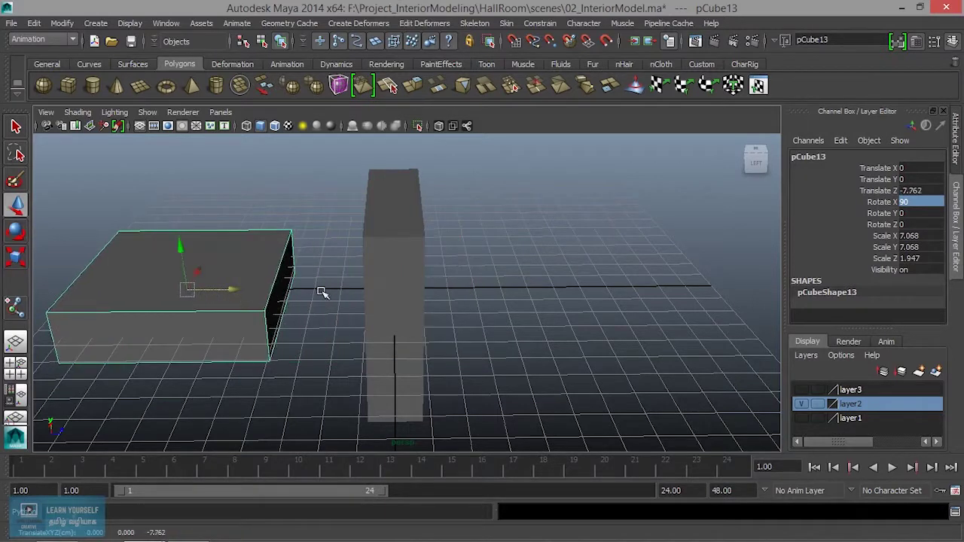
- Select the tall slab pCube12 and zoom in close on it
{"action": "left_click", "coordinate": [389, 314]}
{"action": "scroll", "coordinate": [384, 318], "scroll_direction": "up", "scroll_amount": 5}
{"action": "left_click_drag", "start_coordinate": [377, 322], "coordinate": [370, 316], "text": "alt"}
{"action": "scroll", "coordinate": [370, 317], "scroll_direction": "down", "scroll_amount": 3}
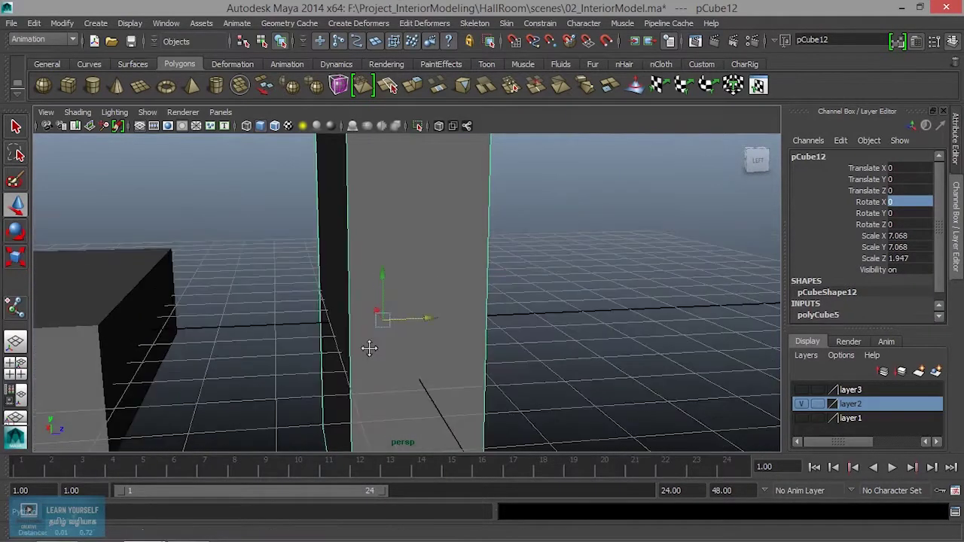
{"action": "scroll", "coordinate": [370, 331], "scroll_direction": "down", "scroll_amount": 3}
{"action": "scroll", "coordinate": [372, 318], "scroll_direction": "up", "scroll_amount": 1}
{"action": "left_click_drag", "start_coordinate": [369, 319], "coordinate": [449, 251], "text": "alt"}
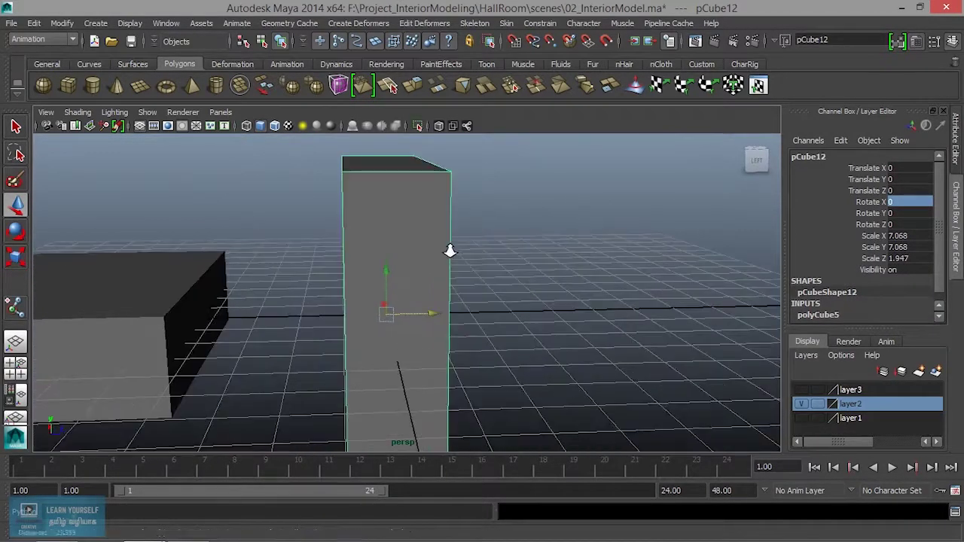
{"action": "scroll", "coordinate": [419, 251], "scroll_direction": "up", "scroll_amount": 3}
{"action": "scroll", "coordinate": [456, 286], "scroll_direction": "up", "scroll_amount": 2}
- Select the slab's top edge and vertical front edge in edge mode
{"action": "right_click_drag", "start_coordinate": [430, 256], "coordinate": [419, 267]}
{"action": "left_click", "coordinate": [410, 306]}
{"action": "scroll", "coordinate": [410, 310], "scroll_direction": "down", "scroll_amount": 2}
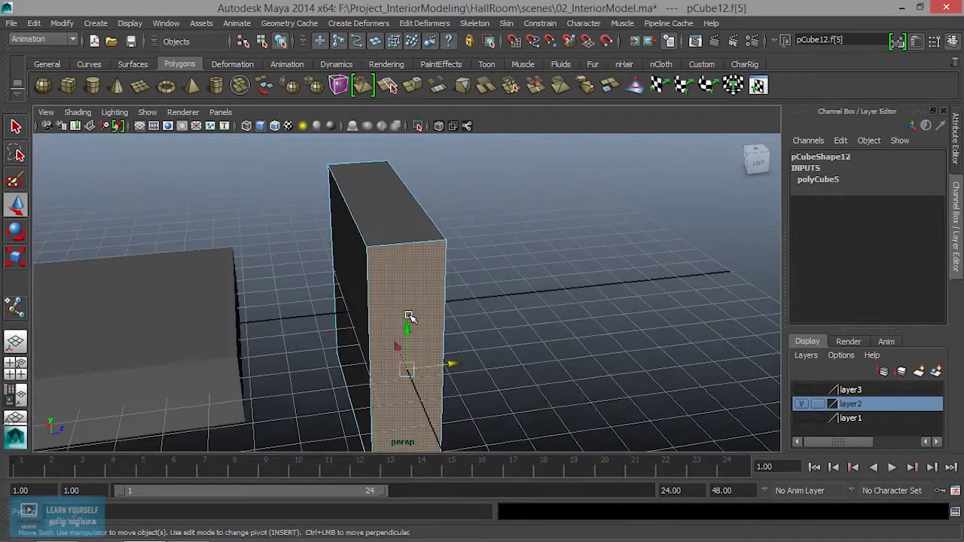
{"action": "mouse_move", "coordinate": [408, 316]}
{"action": "left_mouse_down", "text": "alt"}
{"action": "mouse_move", "coordinate": [390, 276]}
{"action": "mouse_move", "coordinate": [448, 295]}
{"action": "mouse_move", "coordinate": [447, 316]}
{"action": "left_mouse_up", "text": "alt"}
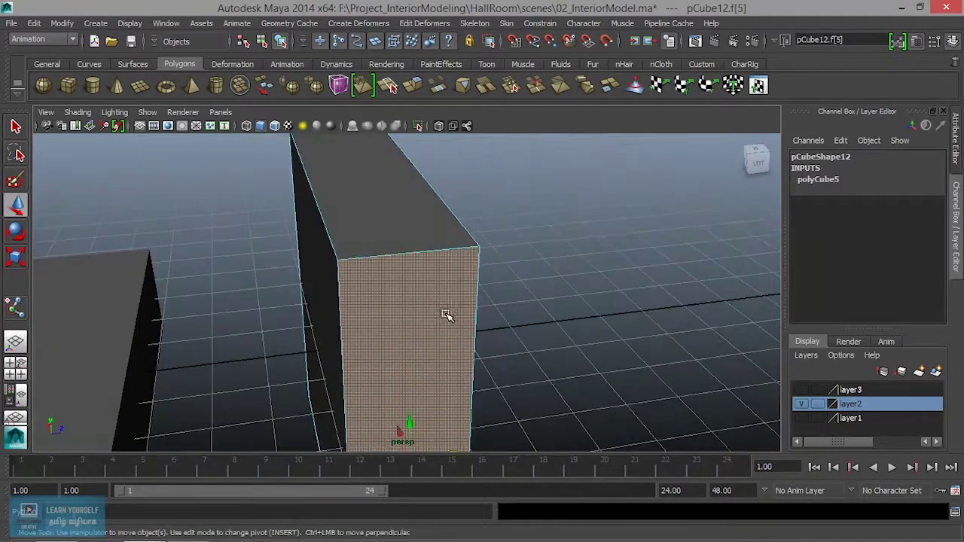
{"action": "right_click_drag", "start_coordinate": [426, 221], "coordinate": [426, 253]}
{"action": "right_click_drag", "start_coordinate": [426, 203], "coordinate": [426, 197]}
{"action": "left_click", "coordinate": [419, 252]}
{"action": "mouse_move", "coordinate": [420, 252]}
{"action": "left_mouse_down", "text": "alt"}
{"action": "mouse_move", "coordinate": [447, 254]}
{"action": "mouse_move", "coordinate": [390, 290]}
{"action": "left_mouse_up", "text": "alt"}
{"action": "left_click", "coordinate": [391, 287]}
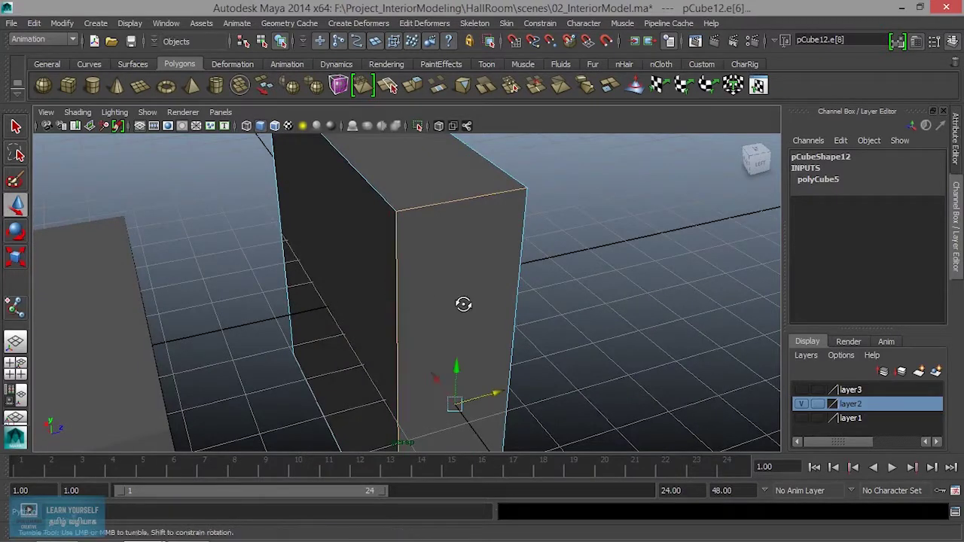
{"action": "left_click_drag", "start_coordinate": [464, 303], "coordinate": [412, 305], "text": "alt"}
{"action": "mouse_move", "coordinate": [445, 338]}
{"action": "left_mouse_down", "text": "alt"}
{"action": "mouse_move", "coordinate": [484, 274]}
{"action": "mouse_move", "coordinate": [474, 312]}
{"action": "mouse_move", "coordinate": [451, 293]}
{"action": "left_mouse_up", "text": "alt"}
{"action": "left_click", "coordinate": [386, 84]}
- Switch to the Polygons menu set and bevel the selected edges with Offset 0.05
{"action": "left_click", "coordinate": [43, 42]}
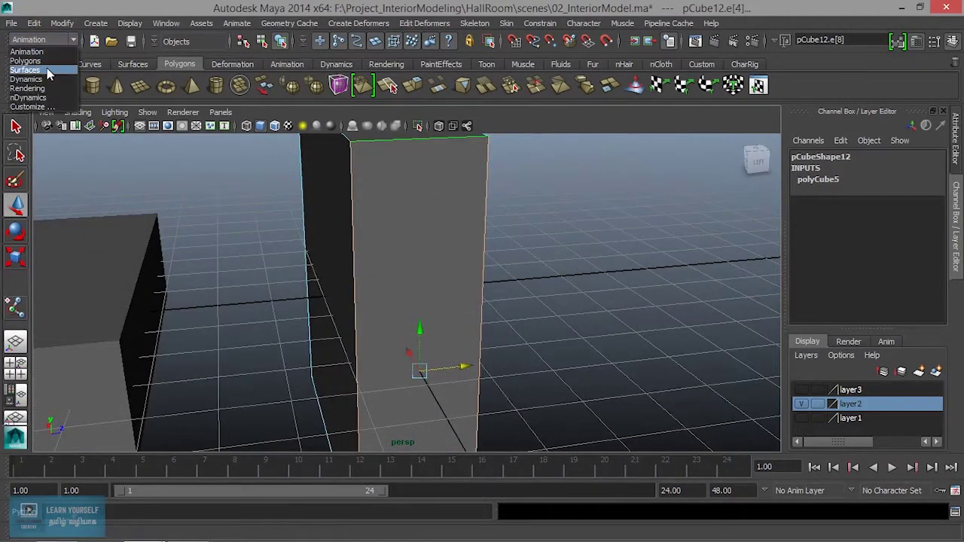
{"action": "left_click", "coordinate": [45, 62]}
{"action": "left_click", "coordinate": [298, 22]}
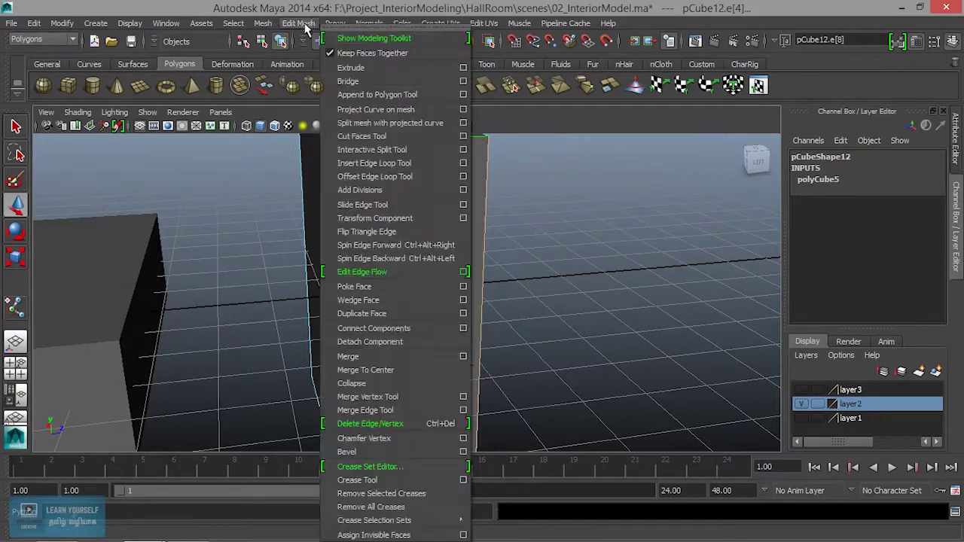
{"action": "left_click", "coordinate": [369, 451]}
{"action": "left_click_drag", "start_coordinate": [430, 297], "coordinate": [521, 321], "text": "alt"}
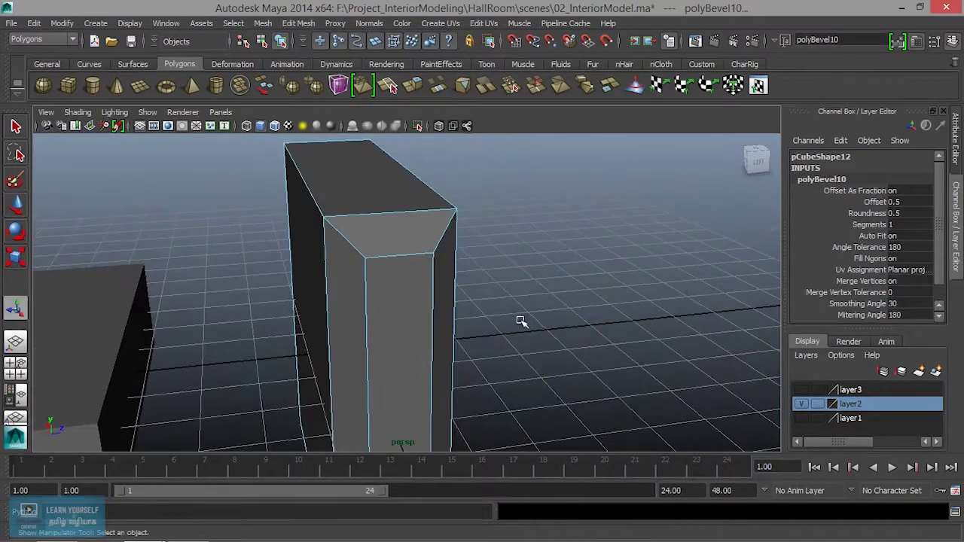
{"action": "left_click", "coordinate": [873, 202]}
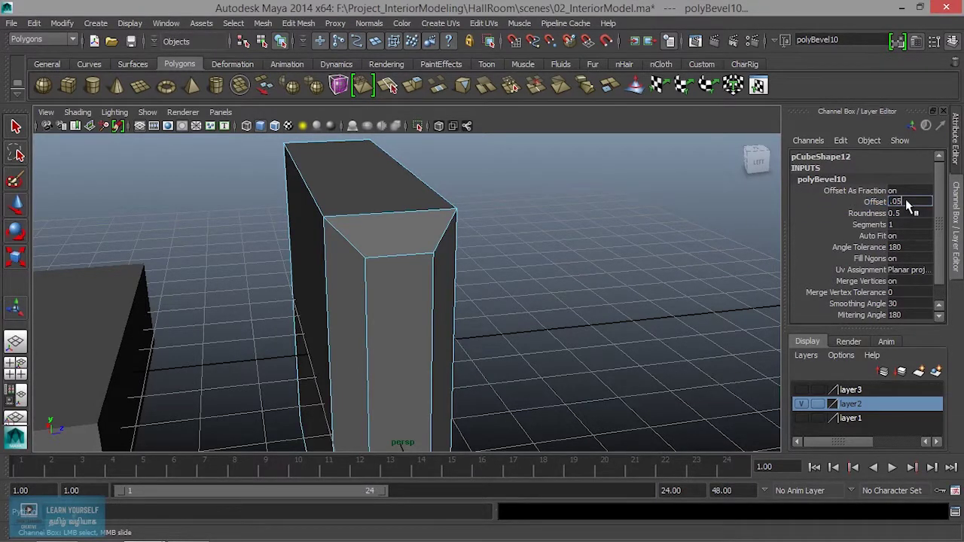
{"action": "key", "text": "Return"}
- Zoom in and select the thin top bevel face in face mode
{"action": "scroll", "coordinate": [469, 313], "scroll_direction": "up", "scroll_amount": 2}
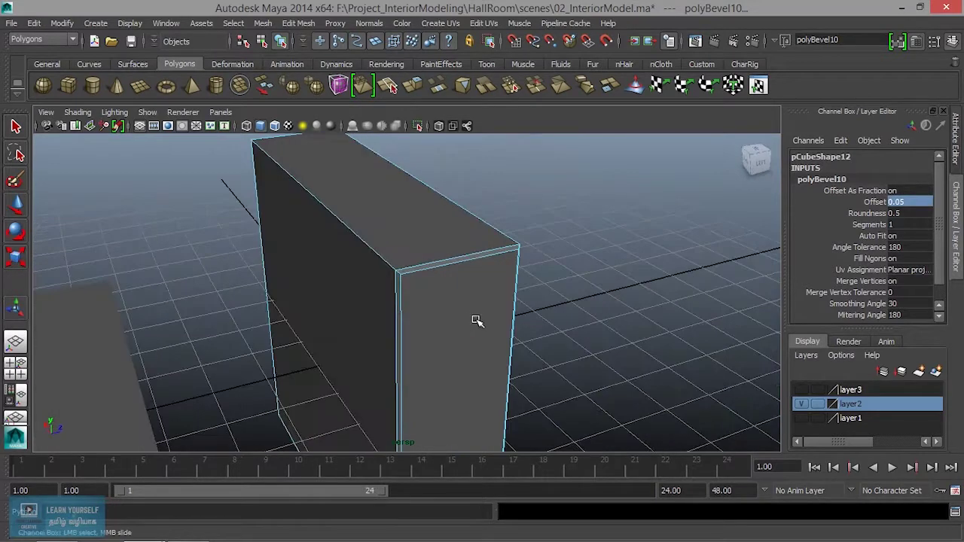
{"action": "scroll", "coordinate": [432, 297], "scroll_direction": "up", "scroll_amount": 1}
{"action": "scroll", "coordinate": [437, 297], "scroll_direction": "up", "scroll_amount": 2}
{"action": "scroll", "coordinate": [428, 308], "scroll_direction": "up", "scroll_amount": 1}
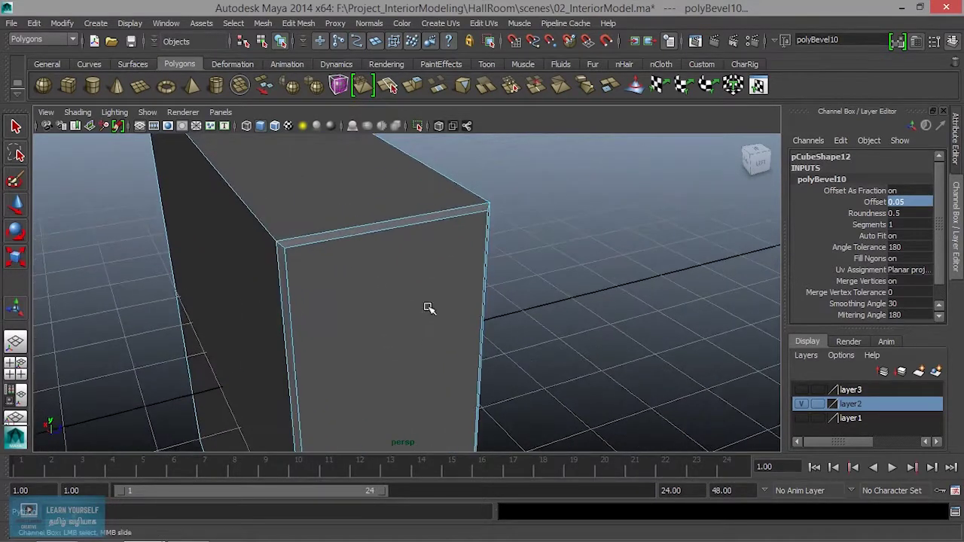
{"action": "right_click_drag", "start_coordinate": [384, 218], "coordinate": [389, 233]}
{"action": "left_click", "coordinate": [380, 226]}
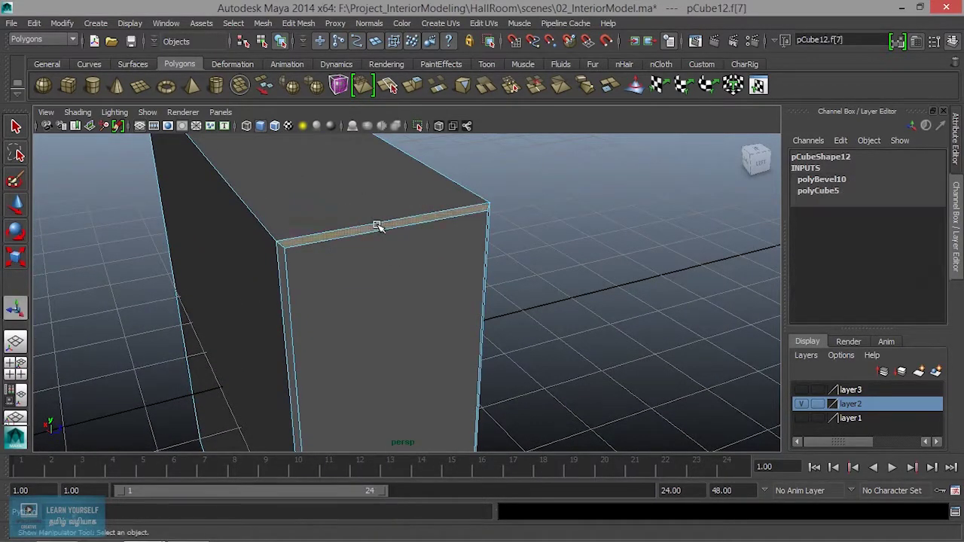
- Add two more thin bevel faces to the selection and extrude them
{"action": "left_click", "coordinate": [282, 284], "text": "shift"}
{"action": "mouse_move", "coordinate": [334, 310]}
{"action": "left_mouse_down", "text": "alt"}
{"action": "mouse_move", "coordinate": [256, 306]}
{"action": "mouse_move", "coordinate": [325, 286]}
{"action": "mouse_move", "coordinate": [285, 307]}
{"action": "mouse_move", "coordinate": [286, 291]}
{"action": "left_mouse_up", "text": "alt"}
{"action": "left_click", "coordinate": [242, 314], "text": "shift"}
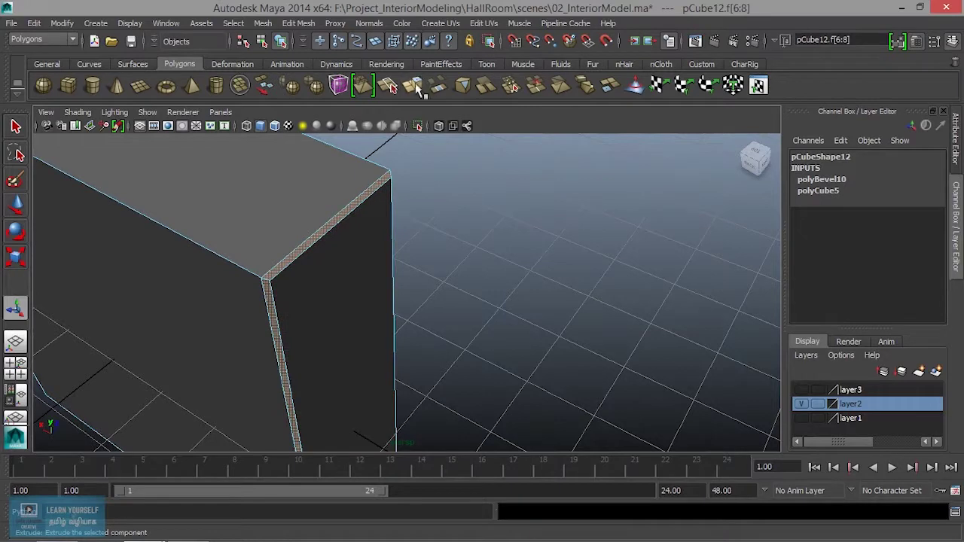
{"action": "left_click", "coordinate": [418, 83]}
{"action": "mouse_move", "coordinate": [389, 306]}
{"action": "left_mouse_down", "text": "alt"}
{"action": "mouse_move", "coordinate": [338, 263]}
{"action": "mouse_move", "coordinate": [306, 301]}
{"action": "mouse_move", "coordinate": [375, 324]}
{"action": "mouse_move", "coordinate": [279, 276]}
{"action": "mouse_move", "coordinate": [351, 315]}
{"action": "mouse_move", "coordinate": [335, 337]}
{"action": "left_mouse_up", "text": "alt"}
{"action": "left_click", "coordinate": [358, 311]}
{"action": "left_click", "coordinate": [332, 290]}
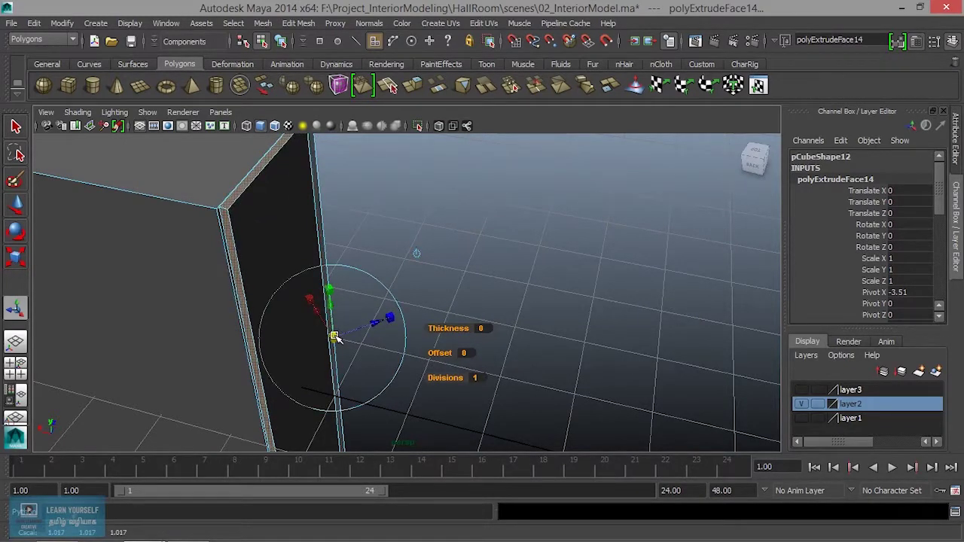
{"action": "mouse_move", "coordinate": [332, 338]}
{"action": "left_mouse_down", "text": "alt"}
{"action": "mouse_move", "coordinate": [259, 286]}
{"action": "mouse_move", "coordinate": [354, 345]}
{"action": "left_mouse_up", "text": "alt"}
- Return to Object Mode, preview the slab smoothed, and reselect it
{"action": "right_click_drag", "start_coordinate": [339, 226], "coordinate": [392, 207]}
{"action": "key", "text": "3"}
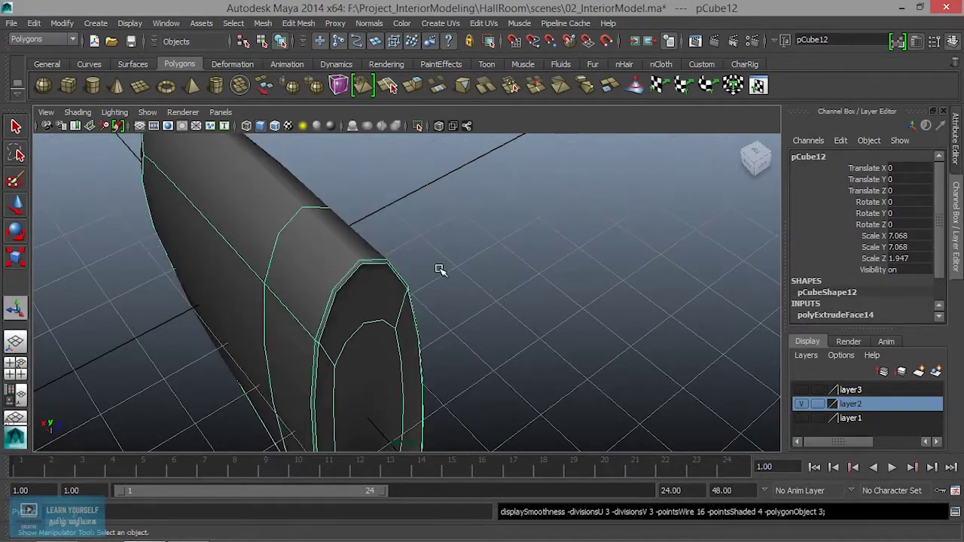
{"action": "left_click", "coordinate": [441, 269]}
{"action": "left_click", "coordinate": [354, 279]}
{"action": "scroll", "coordinate": [361, 277], "scroll_direction": "up", "scroll_amount": 2}
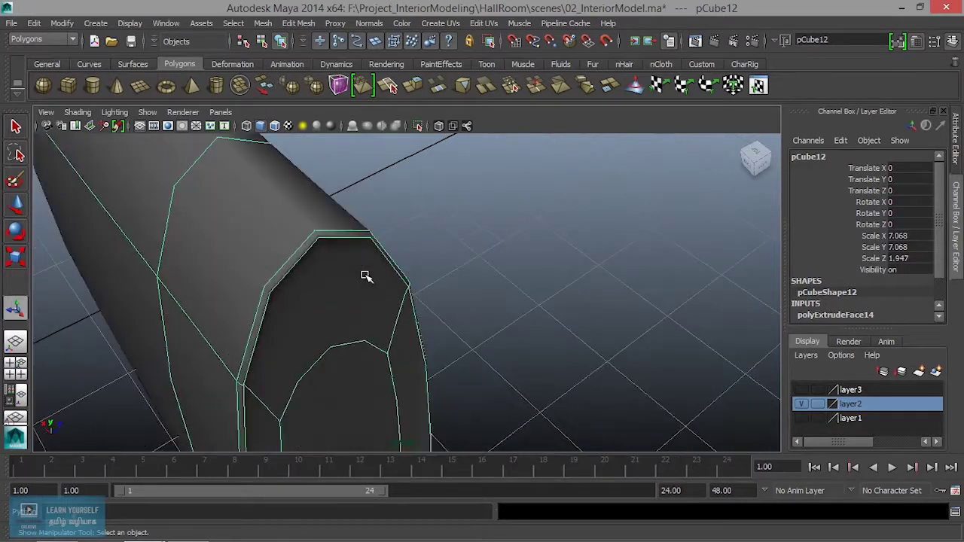
{"action": "mouse_move", "coordinate": [300, 337]}
{"action": "left_mouse_down", "text": "alt"}
{"action": "mouse_move", "coordinate": [394, 327]}
{"action": "mouse_move", "coordinate": [265, 294]}
{"action": "mouse_move", "coordinate": [344, 384]}
{"action": "mouse_move", "coordinate": [372, 370]}
{"action": "mouse_move", "coordinate": [324, 329]}
{"action": "mouse_move", "coordinate": [353, 299]}
{"action": "left_mouse_up", "text": "alt"}
- Select two edges of the upright box in edge mode
{"action": "right_click_drag", "start_coordinate": [346, 220], "coordinate": [347, 273]}
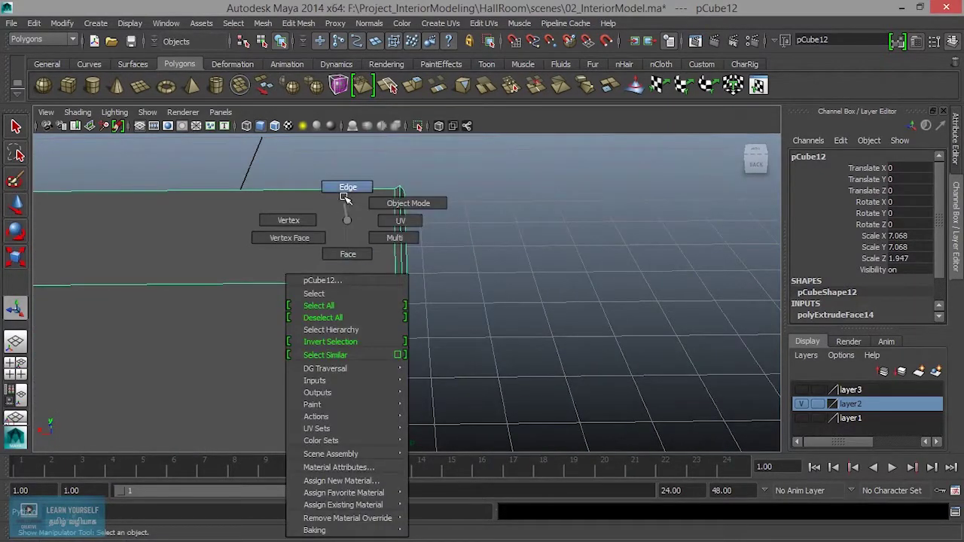
{"action": "right_click_drag", "start_coordinate": [345, 198], "coordinate": [346, 198]}
{"action": "left_click", "coordinate": [338, 285]}
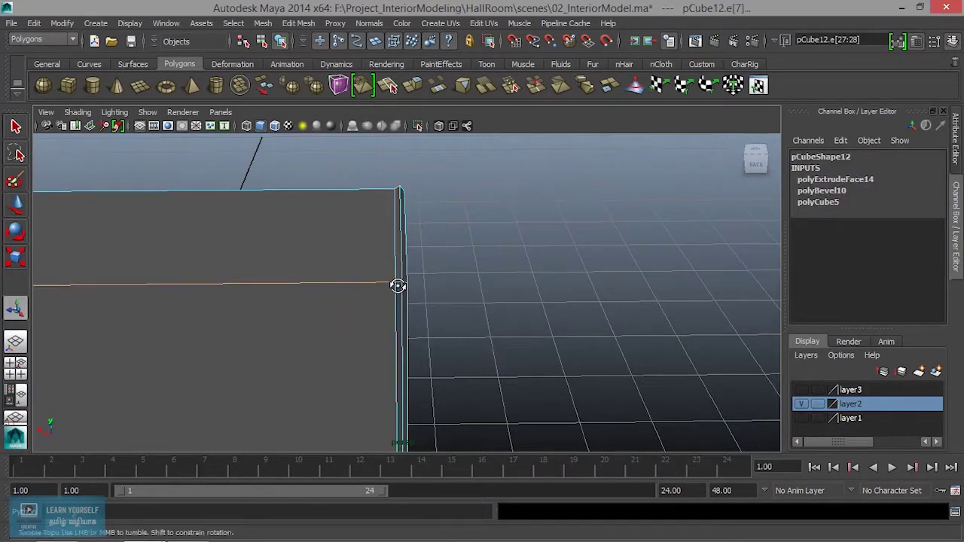
{"action": "mouse_move", "coordinate": [398, 286]}
{"action": "left_mouse_down", "text": "alt"}
{"action": "mouse_move", "coordinate": [379, 467]}
{"action": "mouse_move", "coordinate": [385, 334]}
{"action": "mouse_move", "coordinate": [477, 354]}
{"action": "mouse_move", "coordinate": [437, 273]}
{"action": "mouse_move", "coordinate": [440, 355]}
{"action": "mouse_move", "coordinate": [482, 338]}
{"action": "mouse_move", "coordinate": [460, 324]}
{"action": "left_mouse_up", "text": "alt"}
{"action": "left_click", "coordinate": [421, 337], "text": "shift"}
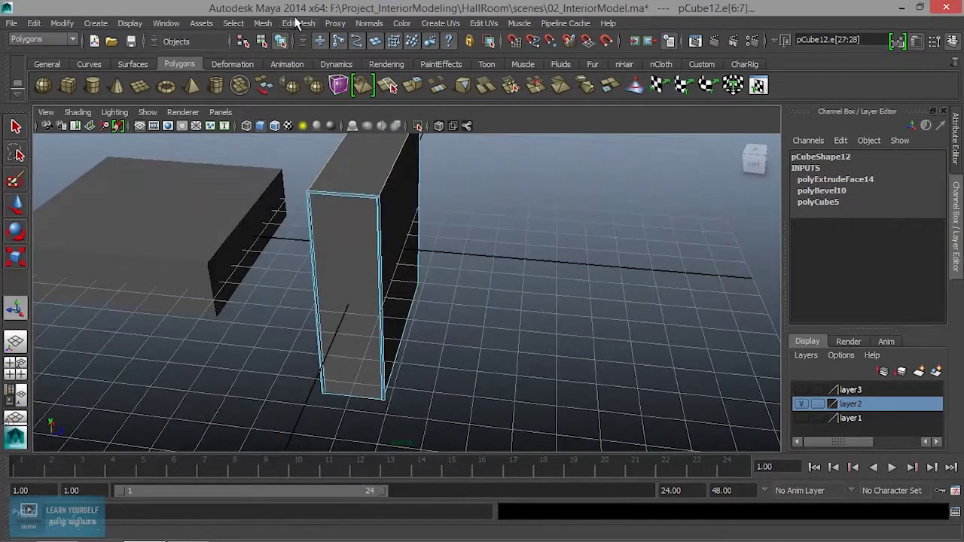
- Bevel the selected edges with Offset 0.3 and 8 Segments
{"action": "left_click", "coordinate": [295, 24]}
{"action": "left_click", "coordinate": [371, 449]}
{"action": "mouse_move", "coordinate": [457, 332]}
{"action": "left_mouse_down", "text": "alt"}
{"action": "mouse_move", "coordinate": [331, 318]}
{"action": "mouse_move", "coordinate": [413, 344]}
{"action": "mouse_move", "coordinate": [679, 299]}
{"action": "left_mouse_up", "text": "alt"}
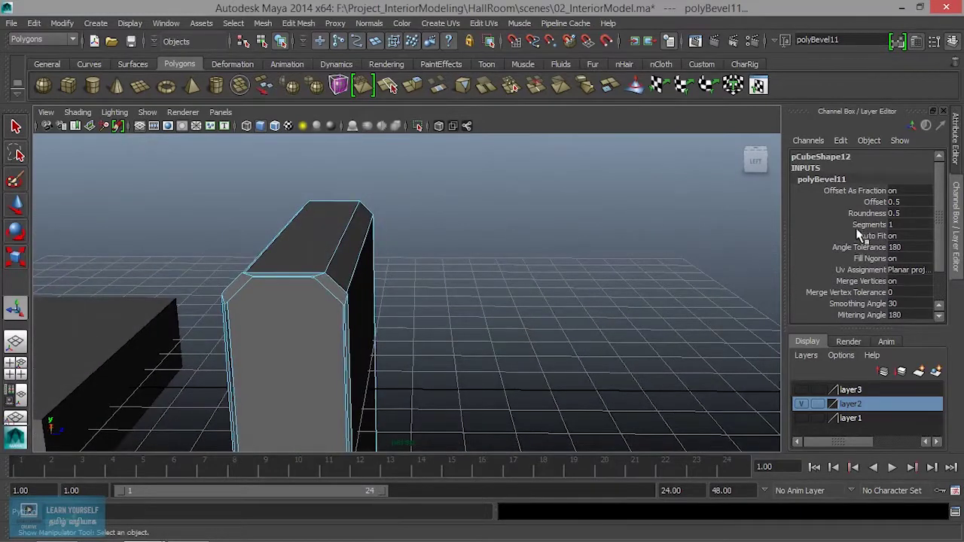
{"action": "left_click", "coordinate": [876, 202]}
{"action": "middle_click_drag", "start_coordinate": [530, 305], "coordinate": [528, 304]}
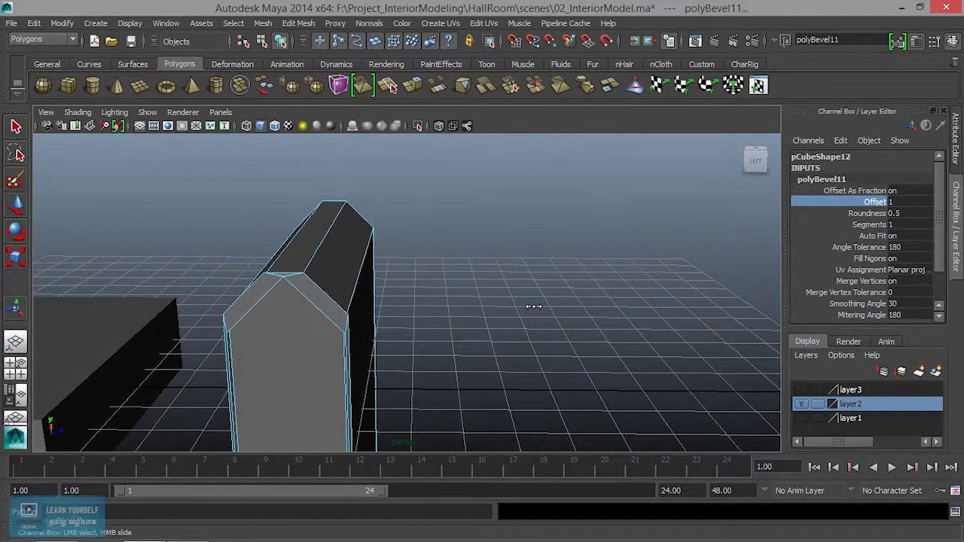
{"action": "left_click_drag", "start_coordinate": [525, 306], "coordinate": [520, 306], "text": "alt"}
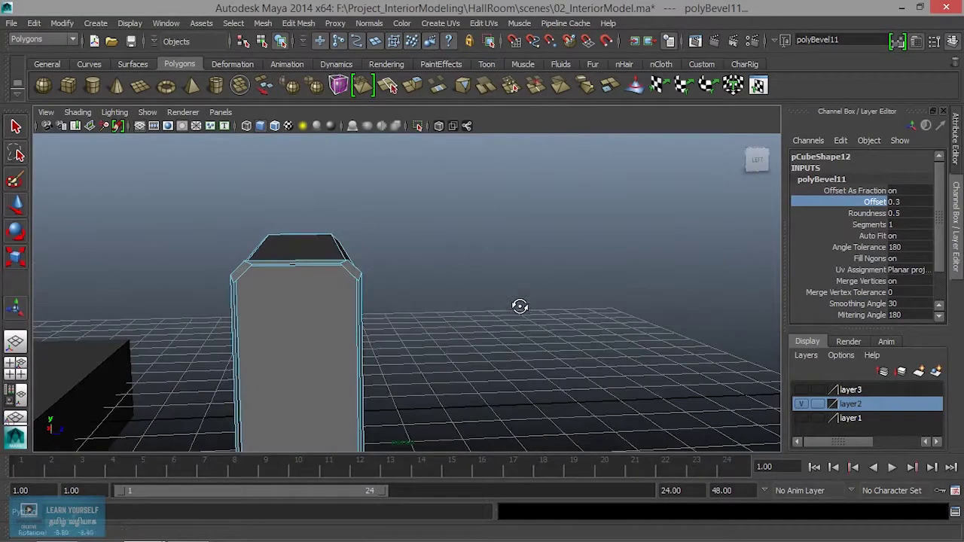
{"action": "left_click", "coordinate": [871, 225]}
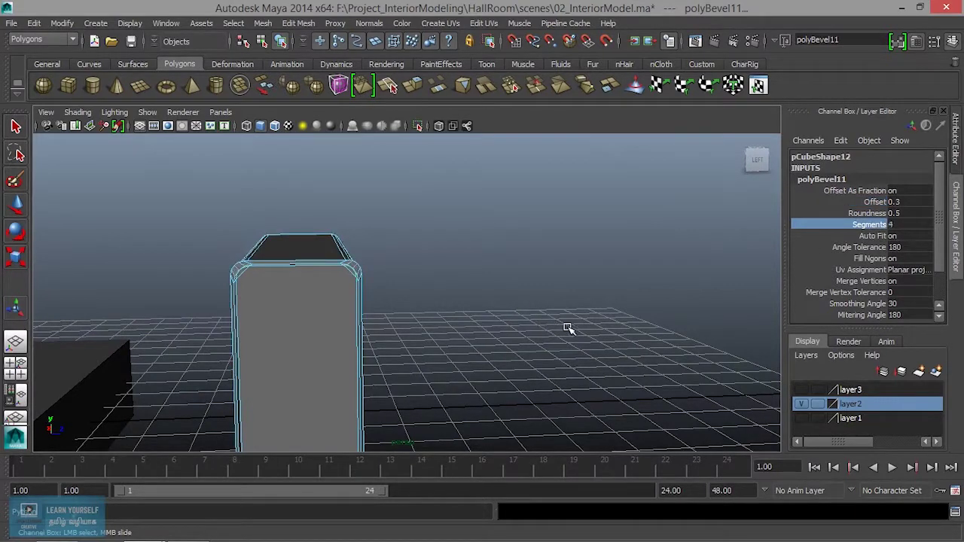
{"action": "mouse_move", "coordinate": [591, 328]}
{"action": "left_mouse_down", "text": "alt"}
{"action": "mouse_move", "coordinate": [383, 369]}
{"action": "mouse_move", "coordinate": [456, 370]}
{"action": "left_mouse_up", "text": "alt"}
- Zoom in on the bevelled corner to inspect the rounding
{"action": "middle_click_drag", "start_coordinate": [457, 370], "coordinate": [458, 306], "text": "alt"}
{"action": "left_click_drag", "start_coordinate": [458, 306], "coordinate": [432, 276], "text": "alt"}
{"action": "mouse_move", "coordinate": [215, 383]}
{"action": "left_mouse_down", "text": "alt"}
{"action": "mouse_move", "coordinate": [272, 372]}
{"action": "mouse_move", "coordinate": [157, 376]}
{"action": "left_mouse_up", "text": "alt"}
{"action": "mouse_move", "coordinate": [157, 377]}
{"action": "right_mouse_down", "text": "alt"}
{"action": "mouse_move", "coordinate": [469, 257]}
{"action": "mouse_move", "coordinate": [358, 173]}
{"action": "right_mouse_up", "text": "alt"}
{"action": "left_click", "coordinate": [300, 23]}
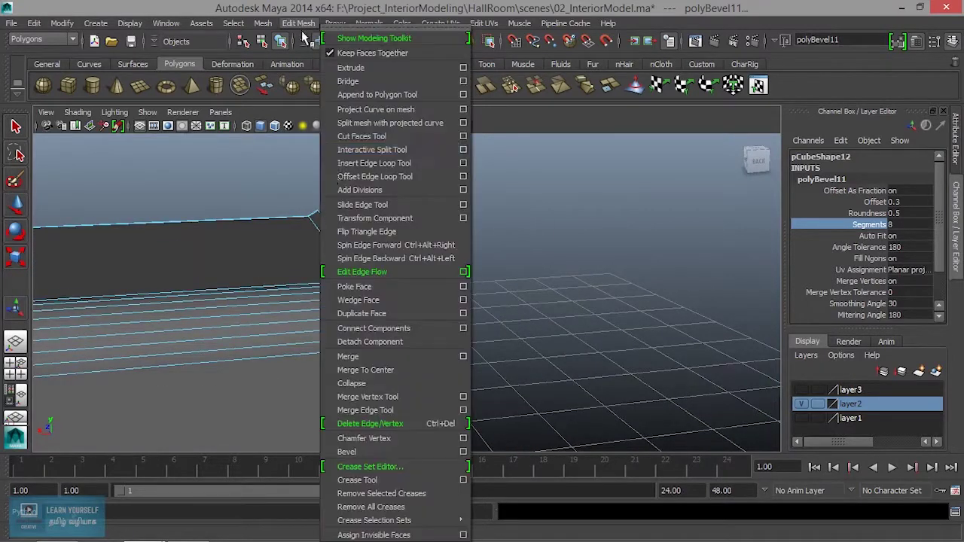
- Insert four supporting edge loops near the panel's bevelled edge and corner
{"action": "left_click", "coordinate": [372, 163]}
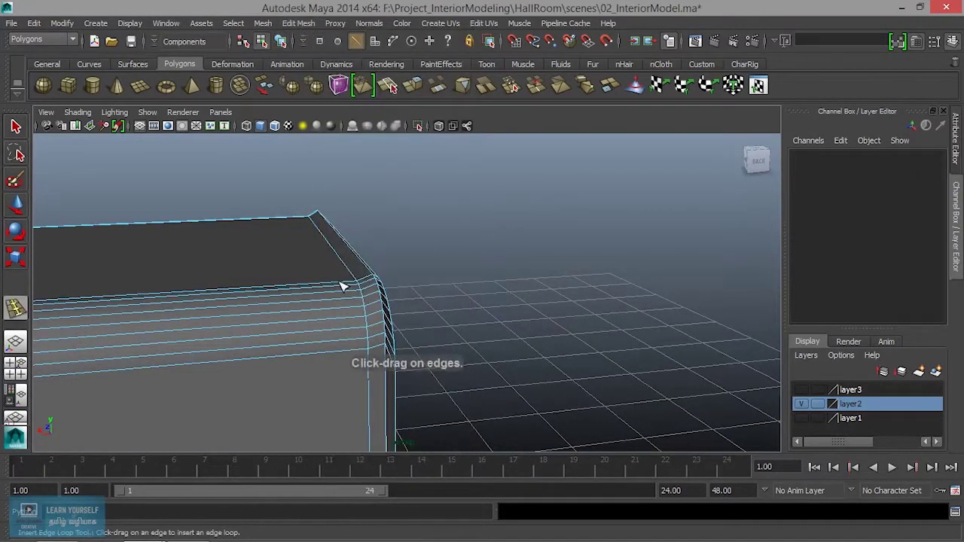
{"action": "left_click", "coordinate": [358, 287]}
{"action": "mouse_move", "coordinate": [362, 301]}
{"action": "left_mouse_down", "text": "alt"}
{"action": "mouse_move", "coordinate": [362, 317]}
{"action": "mouse_move", "coordinate": [472, 218]}
{"action": "mouse_move", "coordinate": [332, 276]}
{"action": "mouse_move", "coordinate": [441, 314]}
{"action": "mouse_move", "coordinate": [396, 329]}
{"action": "mouse_move", "coordinate": [502, 336]}
{"action": "left_mouse_up", "text": "alt"}
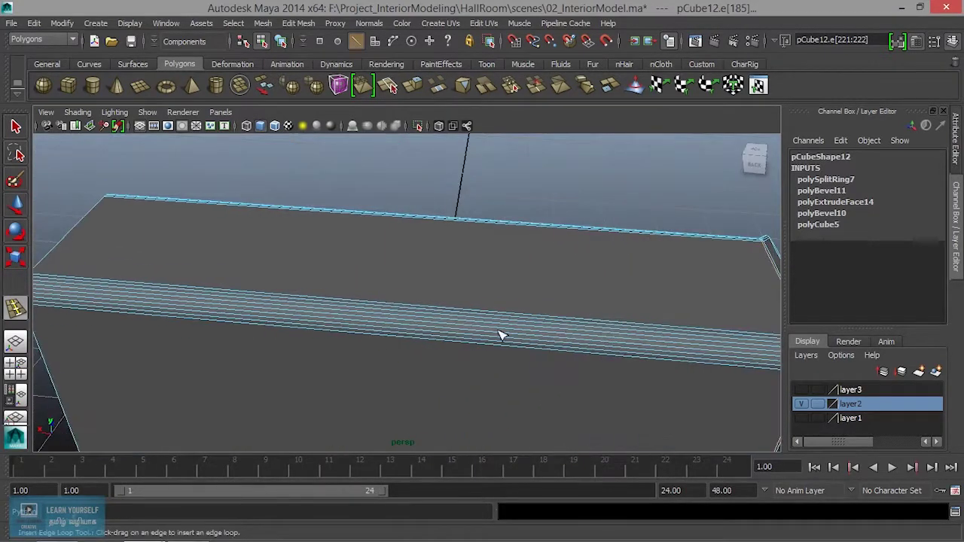
{"action": "scroll", "coordinate": [500, 339], "scroll_direction": "down", "scroll_amount": 2}
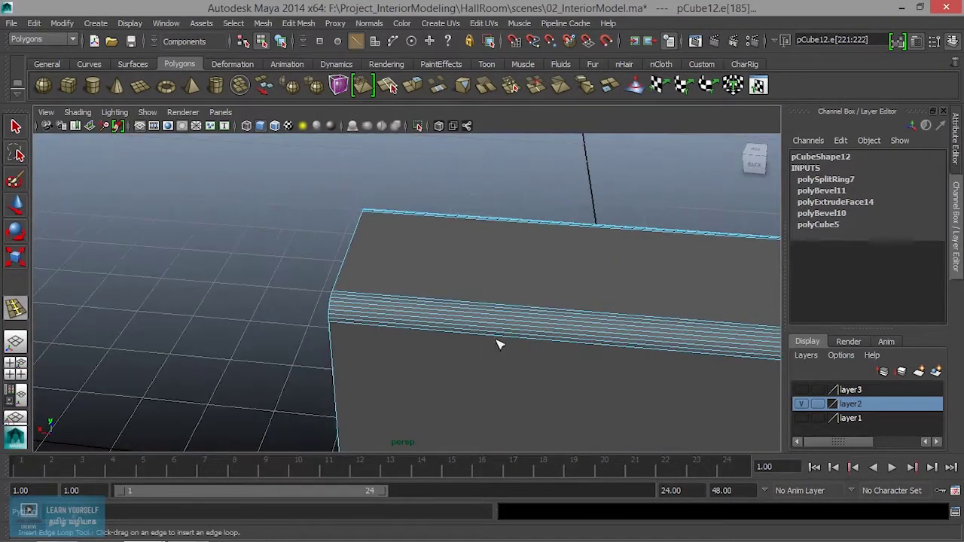
{"action": "left_click", "coordinate": [336, 304]}
{"action": "mouse_move", "coordinate": [336, 304]}
{"action": "left_mouse_down", "text": "alt"}
{"action": "mouse_move", "coordinate": [245, 207]}
{"action": "mouse_move", "coordinate": [336, 269]}
{"action": "mouse_move", "coordinate": [291, 233]}
{"action": "mouse_move", "coordinate": [491, 334]}
{"action": "mouse_move", "coordinate": [366, 216]}
{"action": "mouse_move", "coordinate": [415, 359]}
{"action": "mouse_move", "coordinate": [316, 322]}
{"action": "left_mouse_up", "text": "alt"}
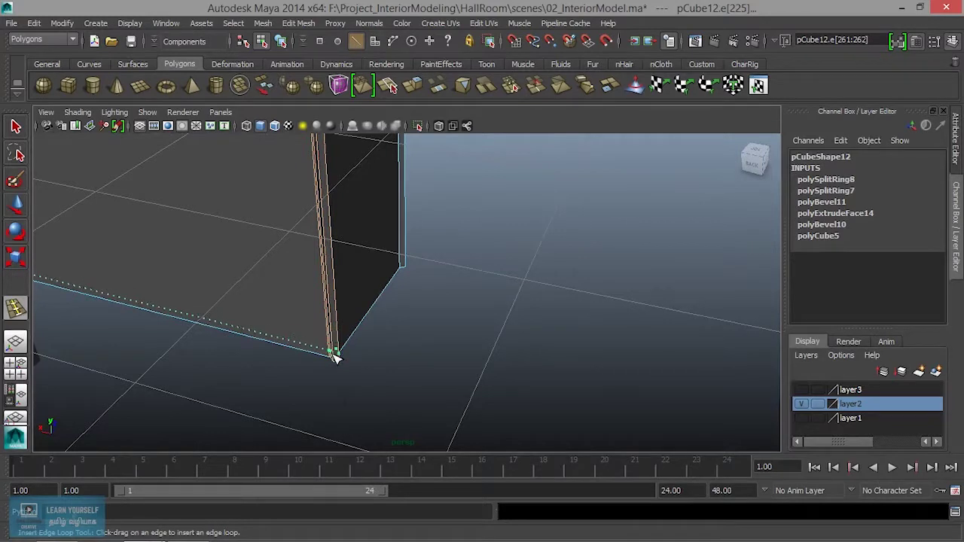
{"action": "left_click", "coordinate": [334, 356]}
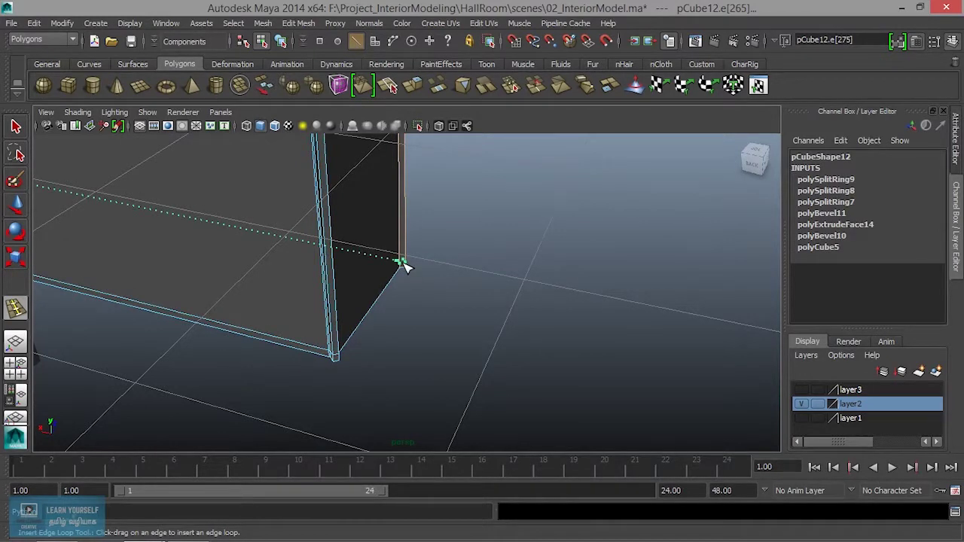
{"action": "left_click", "coordinate": [401, 261]}
{"action": "left_click_drag", "start_coordinate": [411, 301], "coordinate": [416, 372], "text": "alt"}
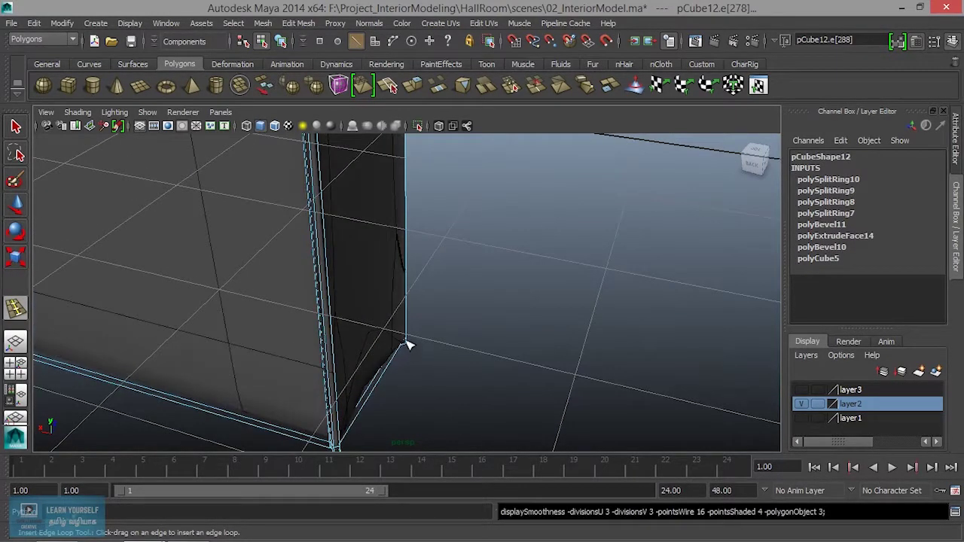
- Return to object mode and orbit to view the panel's underside
{"action": "key", "text": "q"}
{"action": "right_click_drag", "start_coordinate": [386, 220], "coordinate": [446, 205]}
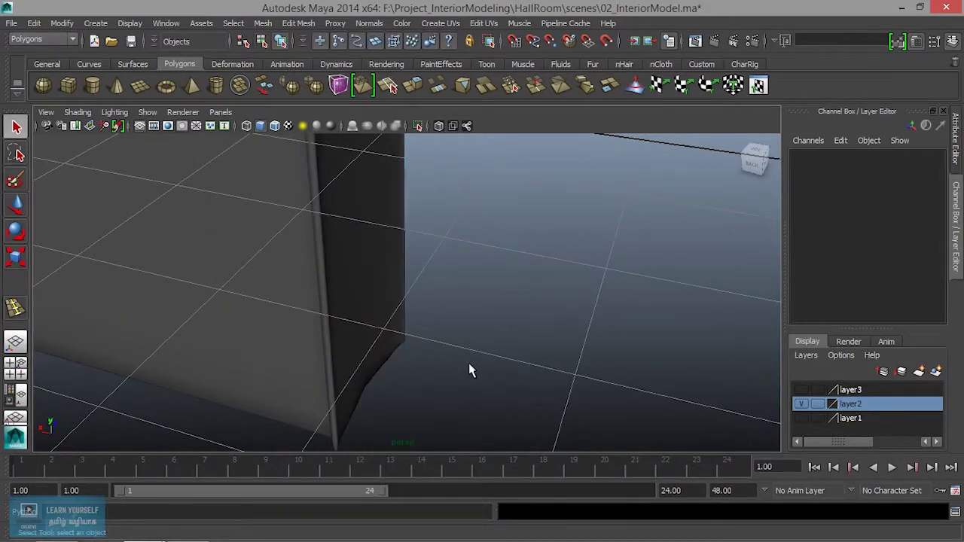
{"action": "left_click_drag", "start_coordinate": [473, 366], "coordinate": [469, 370], "text": "alt"}
{"action": "right_click_drag", "start_coordinate": [469, 370], "coordinate": [337, 317], "text": "alt"}
{"action": "middle_click_drag", "start_coordinate": [337, 316], "coordinate": [427, 399], "text": "alt"}
{"action": "left_click_drag", "start_coordinate": [427, 399], "coordinate": [424, 243], "text": "alt"}
{"action": "right_click_drag", "start_coordinate": [424, 244], "coordinate": [568, 383], "text": "alt"}
{"action": "middle_click_drag", "start_coordinate": [568, 383], "coordinate": [528, 310], "text": "alt"}
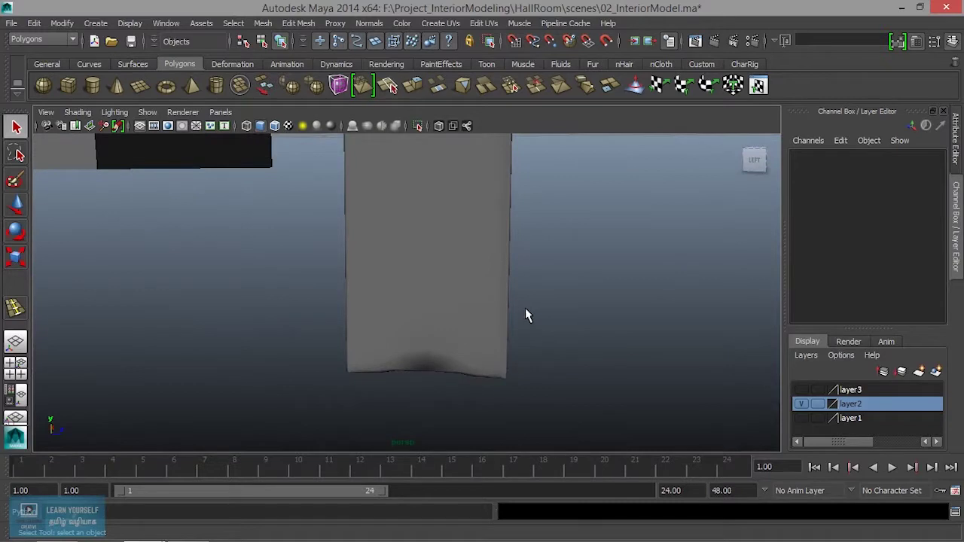
- Insert two edge loops near the upright panel's bottom edge
{"action": "key", "text": "g"}
{"action": "left_click", "coordinate": [510, 345]}
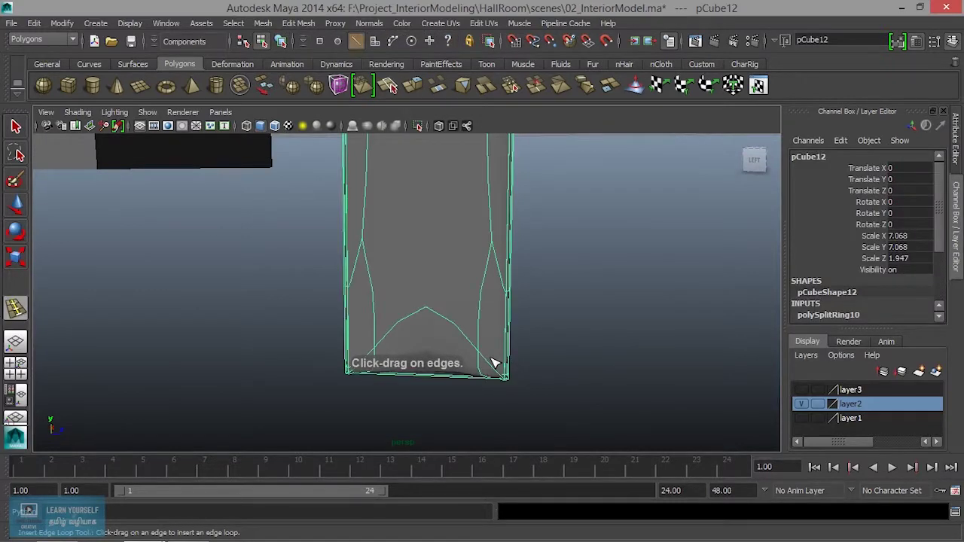
{"action": "left_click_drag", "start_coordinate": [511, 356], "coordinate": [512, 362]}
{"action": "left_click", "coordinate": [510, 366]}
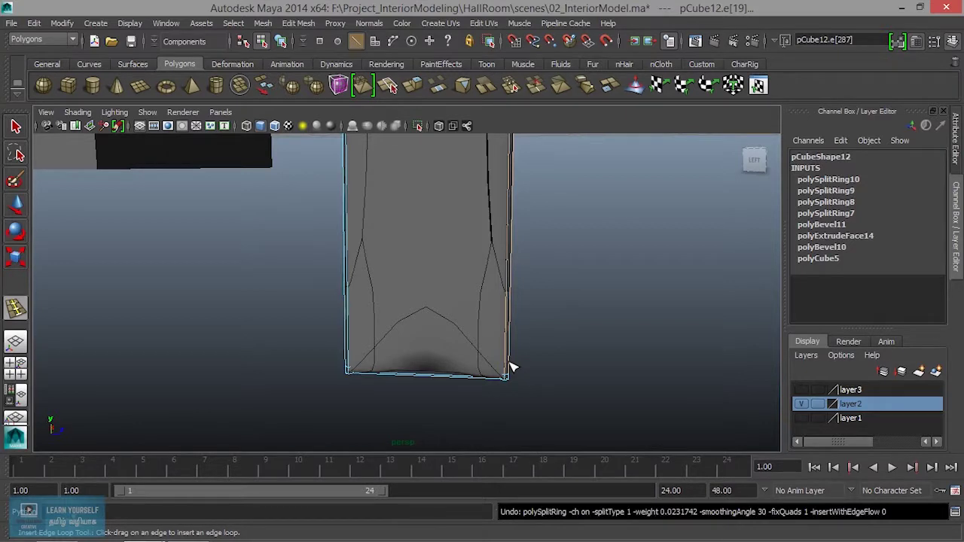
{"action": "right_click_drag", "start_coordinate": [490, 389], "coordinate": [564, 434], "text": "alt"}
{"action": "right_click_drag", "start_coordinate": [573, 325], "coordinate": [535, 418], "text": "alt"}
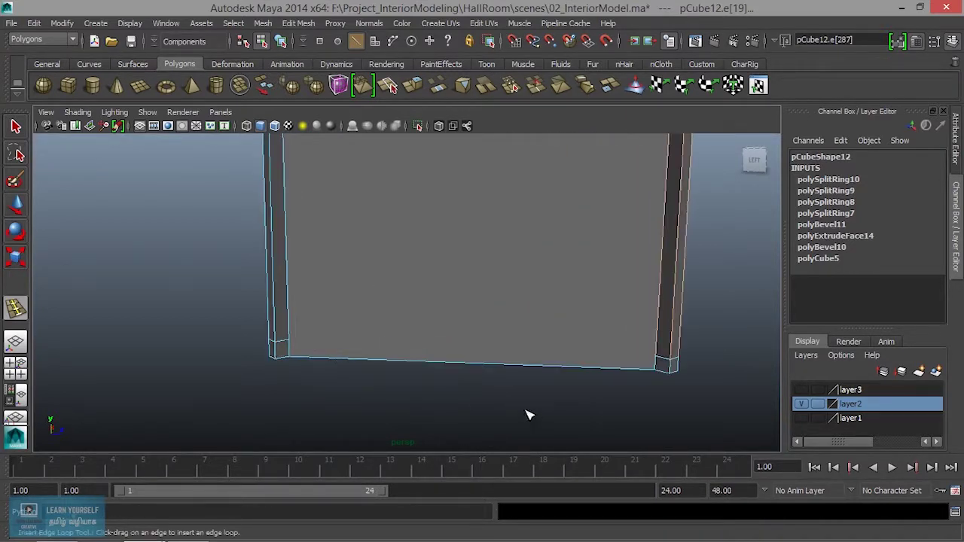
{"action": "mouse_move", "coordinate": [310, 354]}
{"action": "left_mouse_down", "text": "alt"}
{"action": "mouse_move", "coordinate": [394, 379]}
{"action": "mouse_move", "coordinate": [398, 394]}
{"action": "mouse_move", "coordinate": [559, 230]}
{"action": "mouse_move", "coordinate": [314, 382]}
{"action": "mouse_move", "coordinate": [379, 325]}
{"action": "mouse_move", "coordinate": [203, 239]}
{"action": "left_mouse_up", "text": "alt"}
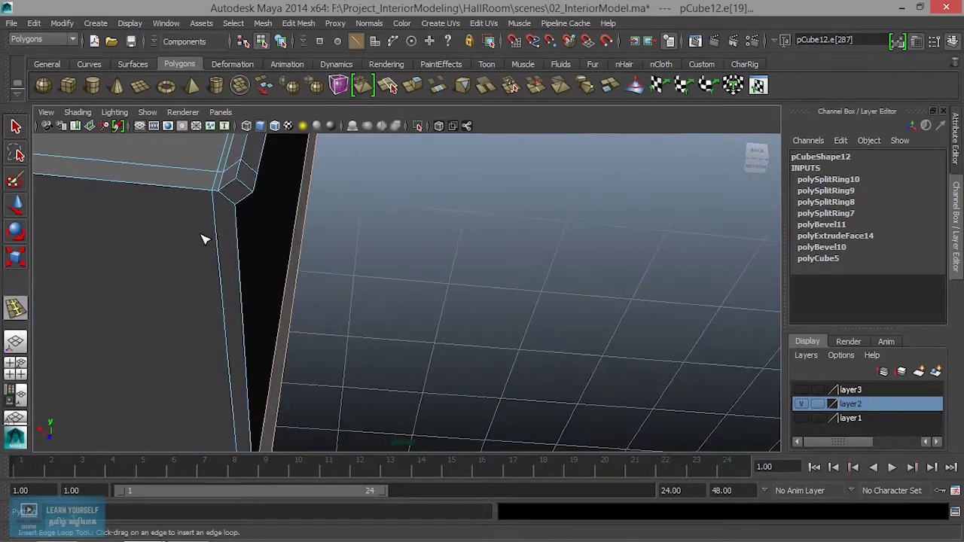
{"action": "left_click", "coordinate": [205, 192]}
- Undo a misplaced edge loop along the bottom and exit the loop tool
{"action": "mouse_move", "coordinate": [259, 284]}
{"action": "left_mouse_down", "text": "alt"}
{"action": "mouse_move", "coordinate": [151, 327]}
{"action": "mouse_move", "coordinate": [172, 333]}
{"action": "left_mouse_up", "text": "alt"}
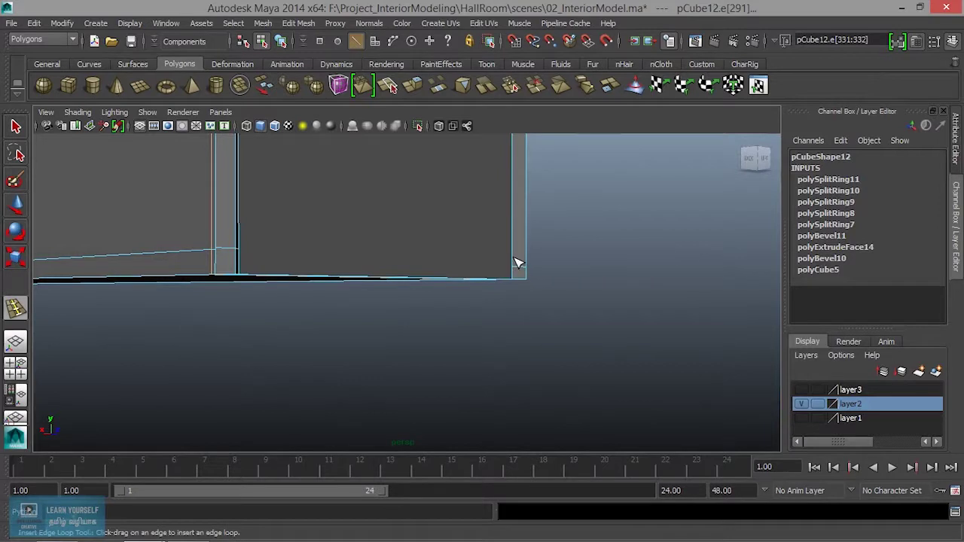
{"action": "left_click_drag", "start_coordinate": [517, 265], "coordinate": [344, 323]}
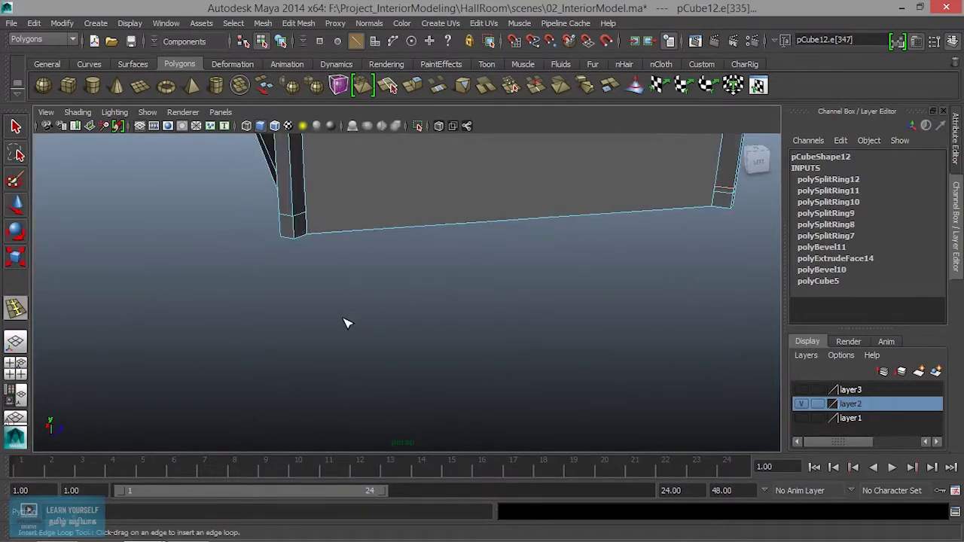
{"action": "key", "text": "ctrl+z"}
{"action": "key", "text": "q"}
- Switch back to object mode, reselect the whole panel, and zoom out
{"action": "mouse_move", "coordinate": [344, 308]}
{"action": "left_mouse_down", "text": "alt"}
{"action": "mouse_move", "coordinate": [457, 254]}
{"action": "mouse_move", "coordinate": [464, 309]}
{"action": "mouse_move", "coordinate": [421, 288]}
{"action": "mouse_move", "coordinate": [422, 353]}
{"action": "left_mouse_up", "text": "alt"}
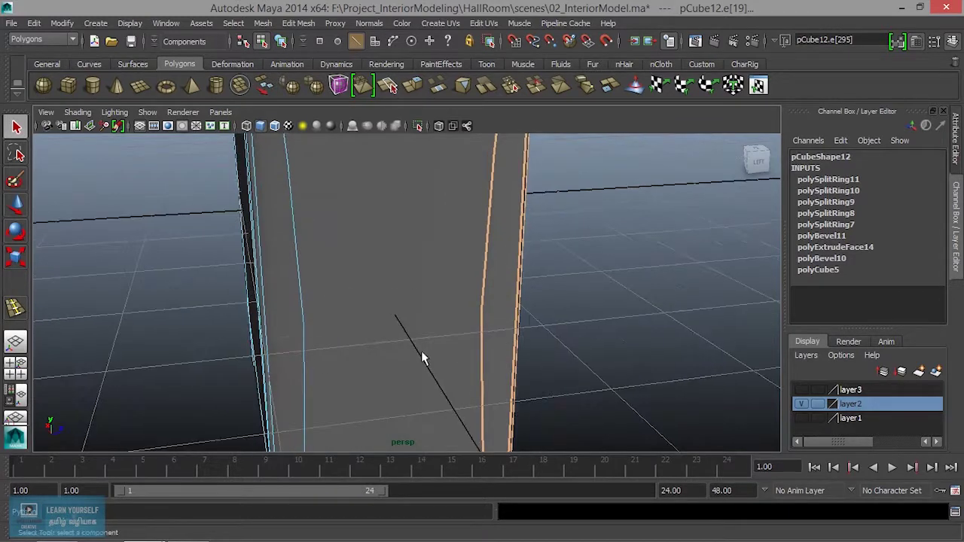
{"action": "right_click_drag", "start_coordinate": [429, 219], "coordinate": [500, 238]}
{"action": "key", "text": "F8"}
{"action": "mouse_move", "coordinate": [593, 300]}
{"action": "left_mouse_down", "text": "alt"}
{"action": "mouse_move", "coordinate": [477, 275]}
{"action": "mouse_move", "coordinate": [412, 305]}
{"action": "mouse_move", "coordinate": [537, 351]}
{"action": "mouse_move", "coordinate": [532, 274]}
{"action": "left_mouse_up", "text": "alt"}
{"action": "left_click", "coordinate": [468, 276]}
{"action": "left_click", "coordinate": [623, 245]}
{"action": "mouse_move", "coordinate": [623, 245]}
{"action": "left_mouse_down", "text": "alt"}
{"action": "mouse_move", "coordinate": [583, 275]}
{"action": "mouse_move", "coordinate": [458, 323]}
{"action": "mouse_move", "coordinate": [456, 258]}
{"action": "left_mouse_up", "text": "alt"}
{"action": "left_click", "coordinate": [456, 258]}
{"action": "left_click_drag", "start_coordinate": [445, 354], "coordinate": [656, 291], "text": "alt"}
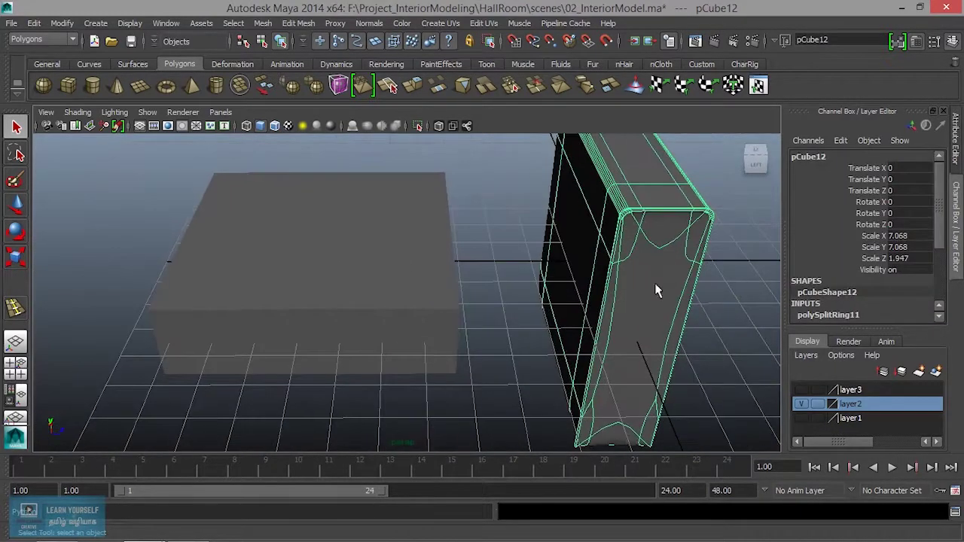
- Select the flat box beside the panel and stretch it sideways toward the panel
{"action": "left_click", "coordinate": [424, 330]}
{"action": "scroll", "coordinate": [424, 331], "scroll_direction": "down", "scroll_amount": 3}
{"action": "key", "text": "r"}
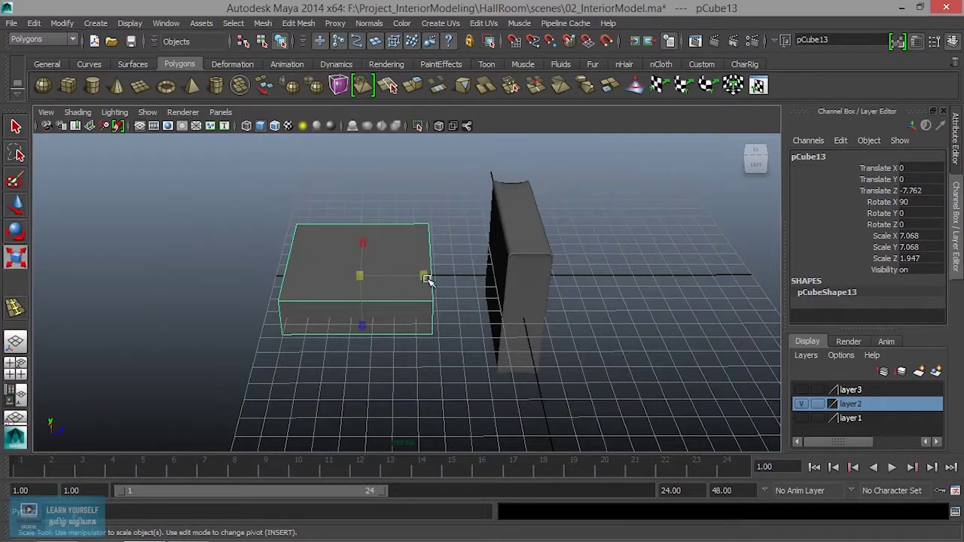
{"action": "mouse_move", "coordinate": [426, 278]}
{"action": "left_mouse_down"}
{"action": "mouse_move", "coordinate": [485, 285]}
{"action": "mouse_move", "coordinate": [387, 338]}
{"action": "mouse_move", "coordinate": [430, 317]}
{"action": "left_mouse_up"}
- Bevel the box's front top edge with offset 0.2 and 9 segments
{"action": "right_click_drag", "start_coordinate": [430, 316], "coordinate": [609, 329], "text": "alt"}
{"action": "left_click_drag", "start_coordinate": [609, 329], "coordinate": [520, 261], "text": "alt"}
{"action": "right_click_drag", "start_coordinate": [520, 262], "coordinate": [522, 189]}
{"action": "left_click", "coordinate": [495, 259]}
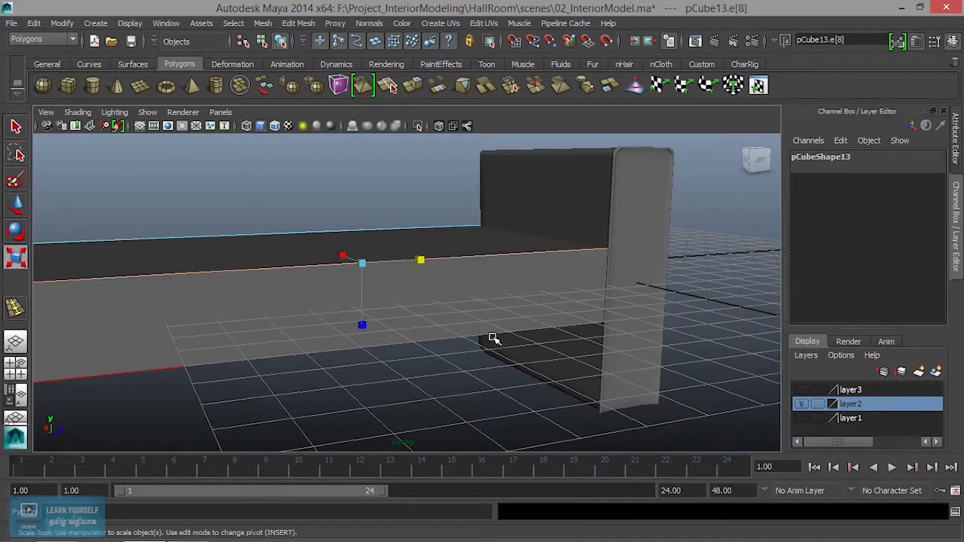
{"action": "left_click", "coordinate": [298, 24]}
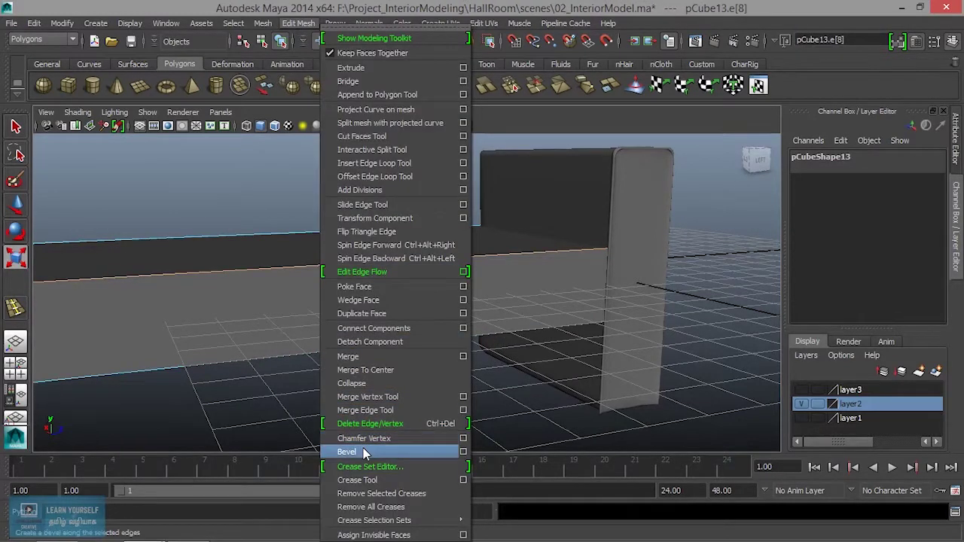
{"action": "left_click", "coordinate": [365, 453]}
{"action": "left_click", "coordinate": [873, 202]}
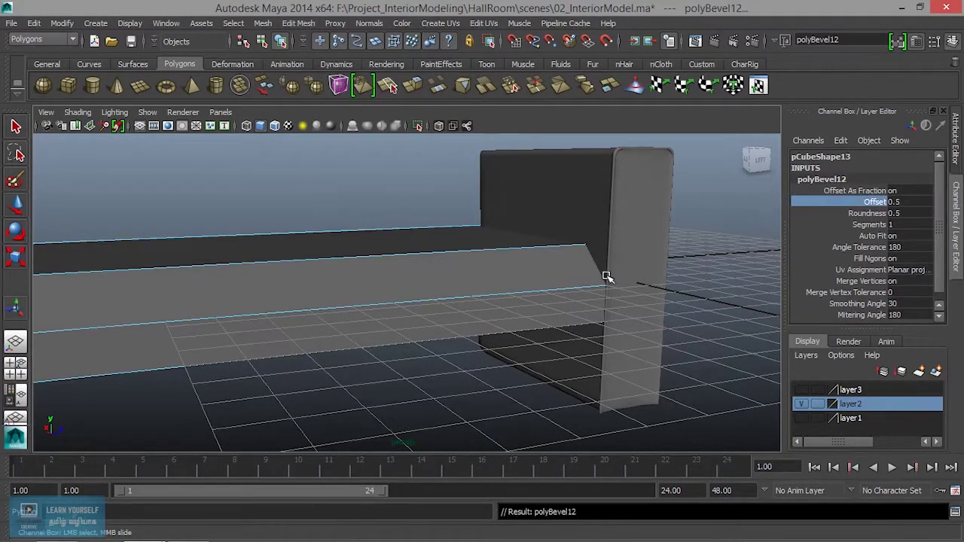
{"action": "middle_click_drag", "start_coordinate": [630, 269], "coordinate": [601, 278]}
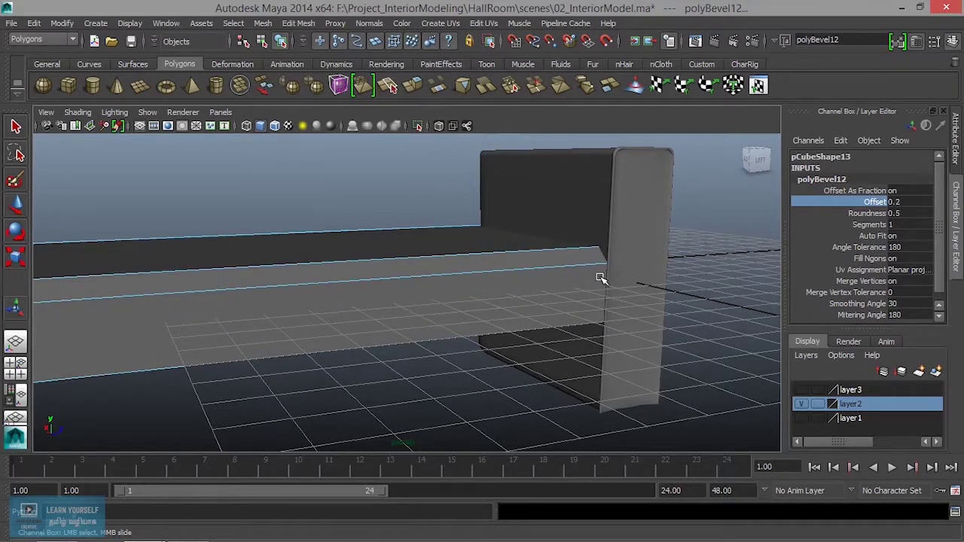
{"action": "left_click", "coordinate": [866, 224]}
{"action": "middle_click_drag", "start_coordinate": [665, 283], "coordinate": [721, 289]}
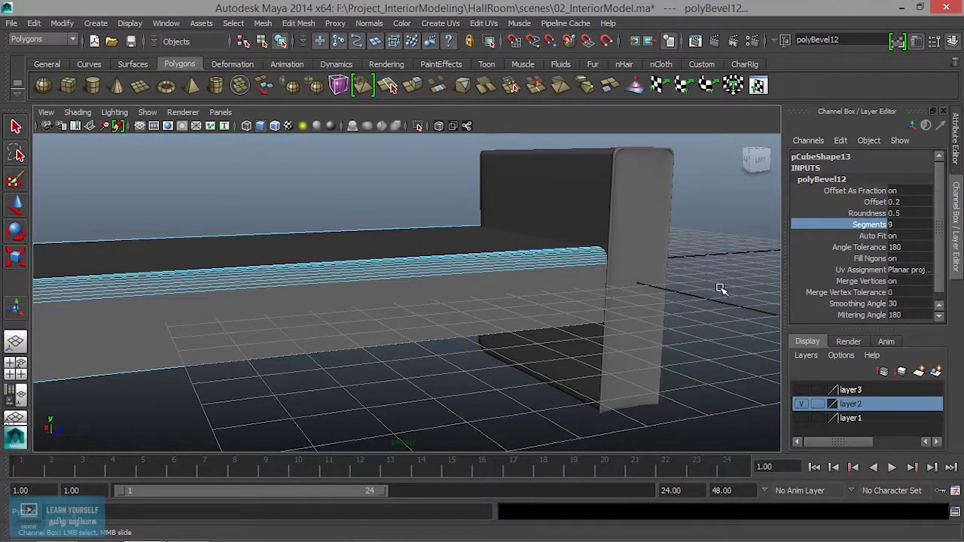
- Bevel the box's lower front edge with a narrower 0.1 offset and 5 segments
{"action": "mouse_move", "coordinate": [556, 323]}
{"action": "left_mouse_down", "text": "alt"}
{"action": "mouse_move", "coordinate": [507, 306]}
{"action": "mouse_move", "coordinate": [466, 274]}
{"action": "mouse_move", "coordinate": [405, 319]}
{"action": "left_mouse_up", "text": "alt"}
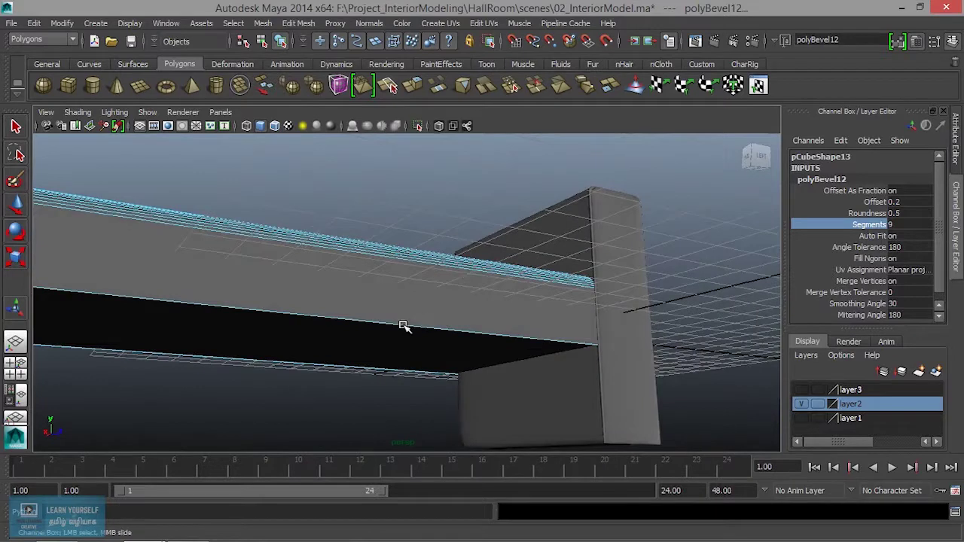
{"action": "right_click", "coordinate": [399, 326]}
{"action": "key", "text": "t"}
{"action": "left_click", "coordinate": [298, 22]}
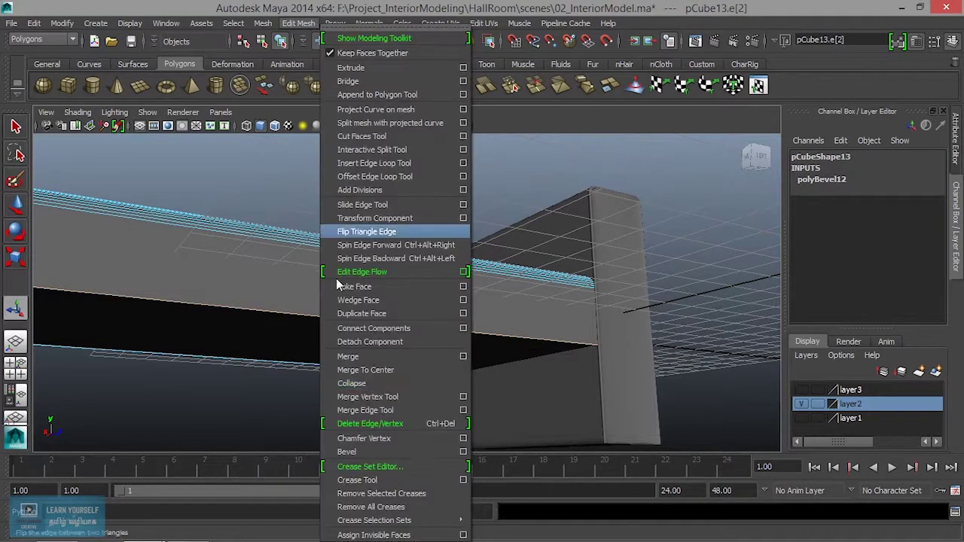
{"action": "left_click", "coordinate": [375, 452]}
{"action": "left_click_drag", "start_coordinate": [514, 382], "coordinate": [547, 349], "text": "alt"}
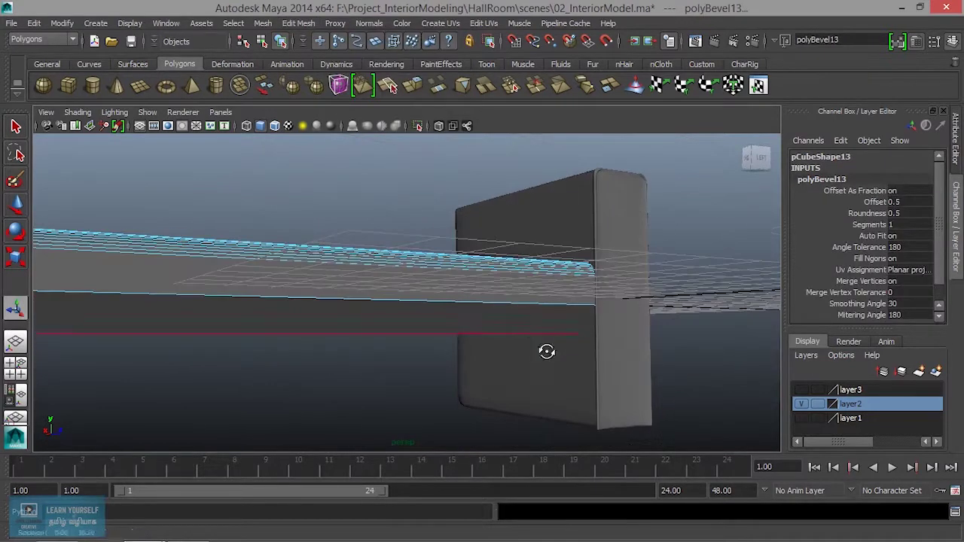
{"action": "left_click", "coordinate": [877, 204]}
{"action": "middle_click_drag", "start_coordinate": [654, 286], "coordinate": [648, 287]}
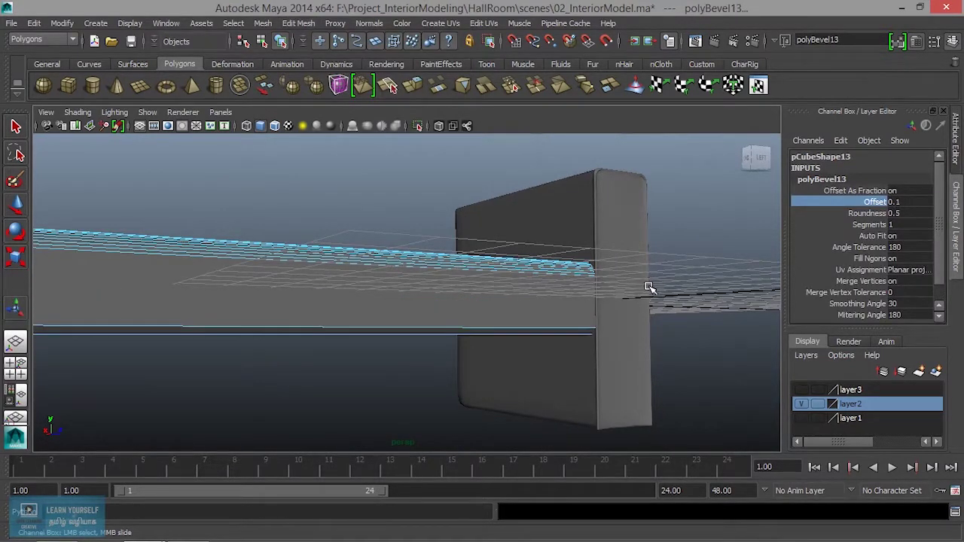
{"action": "left_click", "coordinate": [867, 225]}
{"action": "middle_click_drag", "start_coordinate": [531, 322], "coordinate": [560, 331]}
- Inspect the rounded seat edges up close and select the upright armrest box
{"action": "mouse_move", "coordinate": [560, 331]}
{"action": "left_mouse_down", "text": "alt"}
{"action": "mouse_move", "coordinate": [453, 404]}
{"action": "mouse_move", "coordinate": [462, 394]}
{"action": "left_mouse_up", "text": "alt"}
{"action": "right_click_drag", "start_coordinate": [462, 394], "coordinate": [585, 355], "text": "alt"}
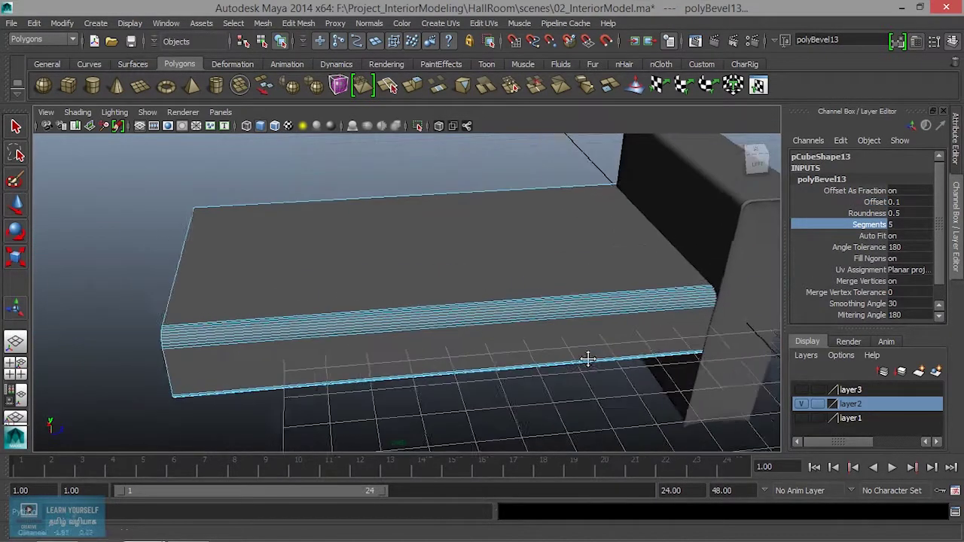
{"action": "right_click_drag", "start_coordinate": [589, 220], "coordinate": [640, 217]}
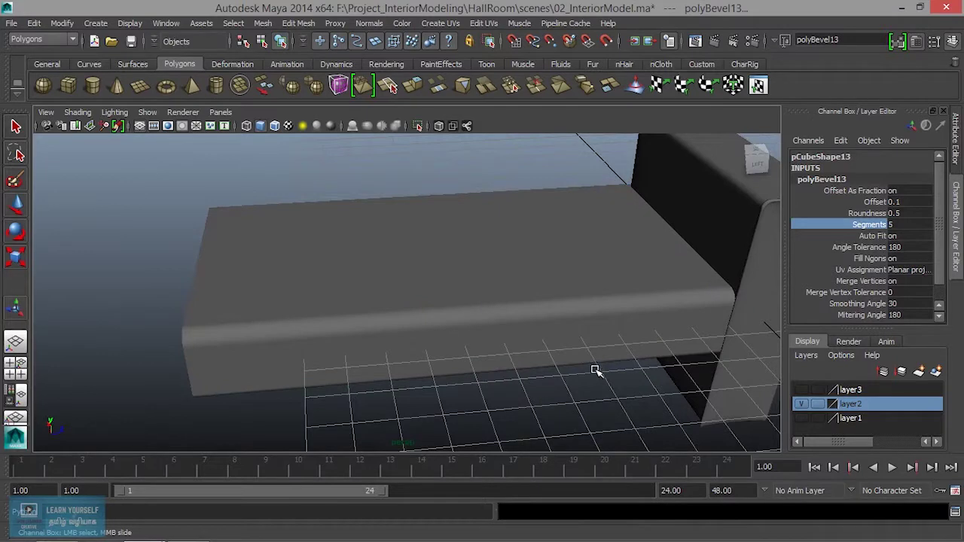
{"action": "scroll", "coordinate": [594, 371], "scroll_direction": "down", "scroll_amount": 5}
{"action": "left_click", "coordinate": [605, 282]}
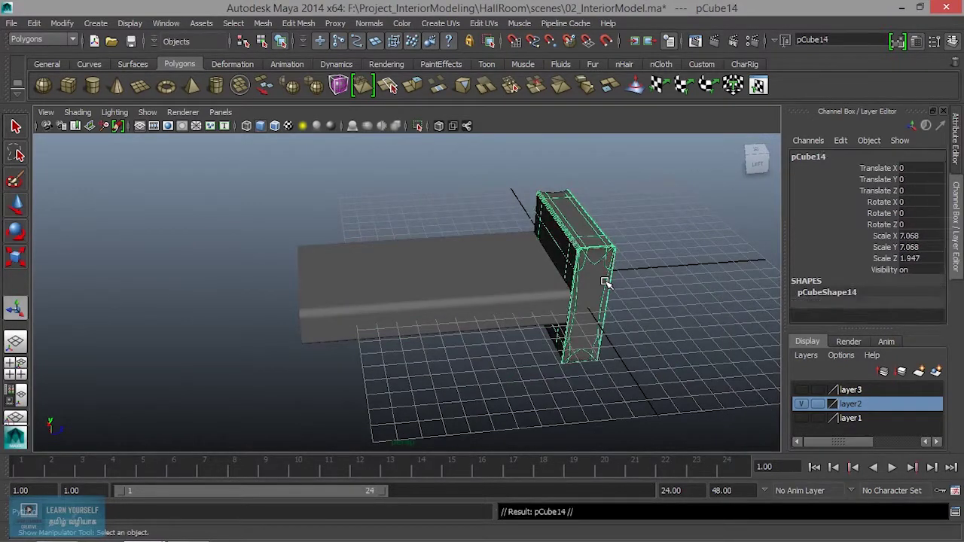
- Slide the second armrest (pCube14) along Z to the seat's other end
{"action": "key", "text": "w"}
{"action": "left_click_drag", "start_coordinate": [608, 270], "coordinate": [344, 300]}
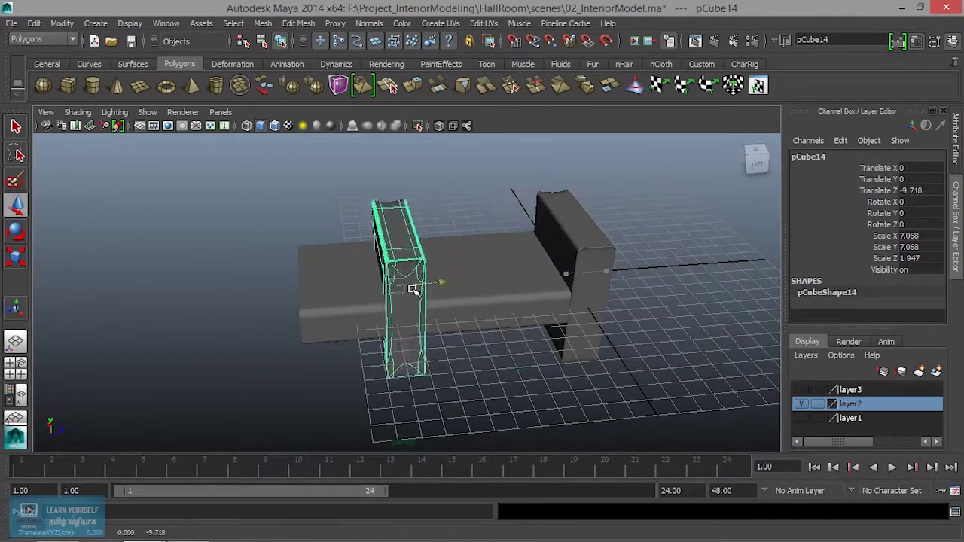
{"action": "left_click", "coordinate": [387, 354]}
{"action": "left_click_drag", "start_coordinate": [387, 354], "coordinate": [448, 379], "text": "alt"}
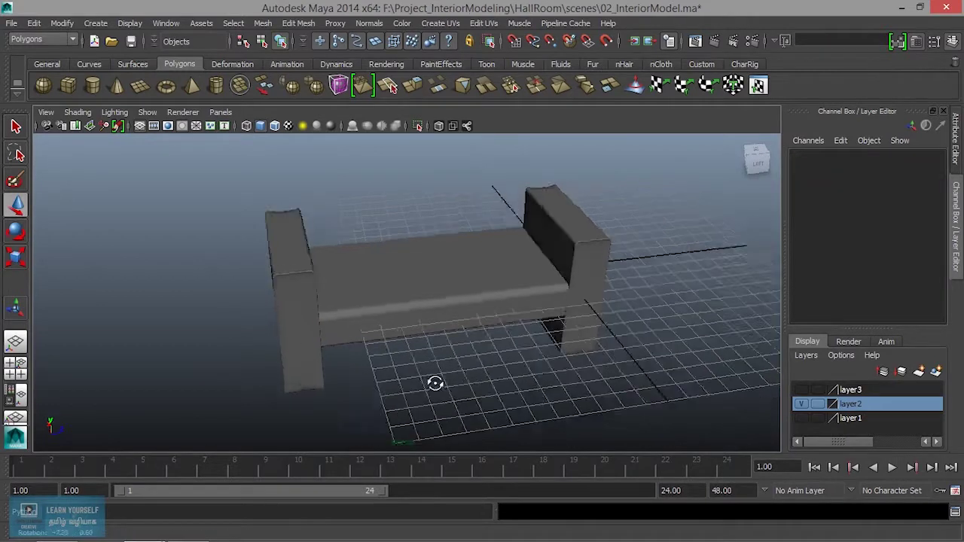
- Duplicate the seat board and rotate the copy upright to Rotate Z -90
{"action": "left_click", "coordinate": [448, 290]}
{"action": "key", "text": "ctrl+d"}
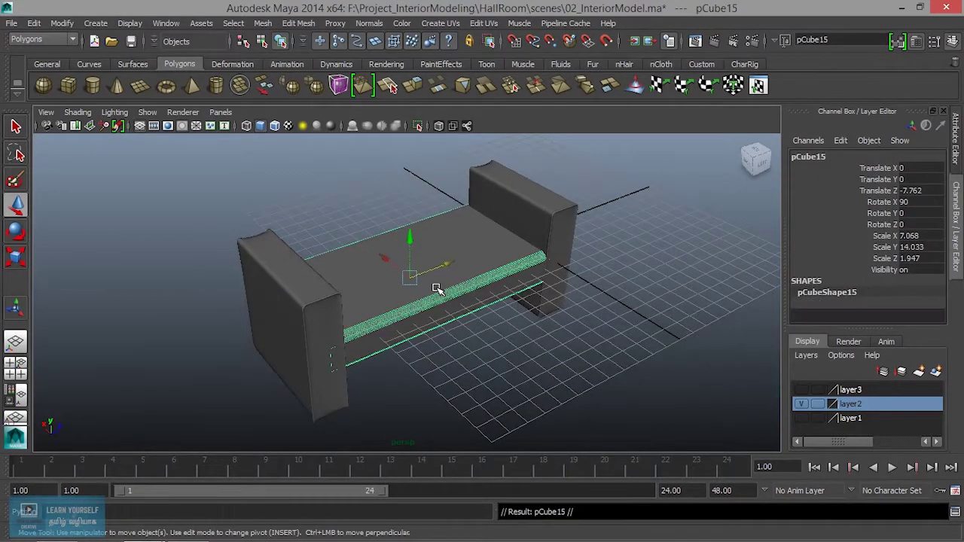
{"action": "key", "text": "e"}
{"action": "mouse_move", "coordinate": [432, 254]}
{"action": "left_mouse_down"}
{"action": "mouse_move", "coordinate": [452, 337]}
{"action": "mouse_move", "coordinate": [449, 290]}
{"action": "left_mouse_up"}
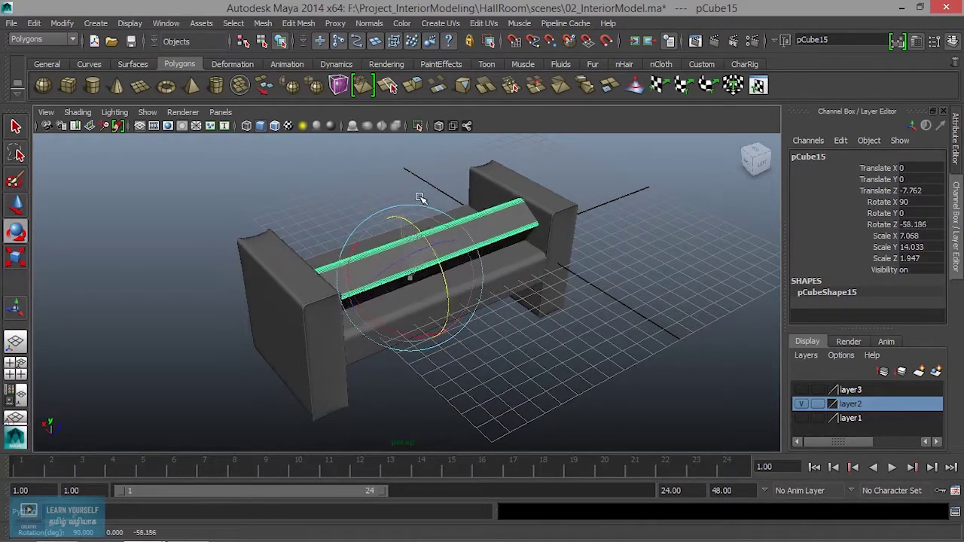
{"action": "left_click_drag", "start_coordinate": [443, 285], "coordinate": [431, 248]}
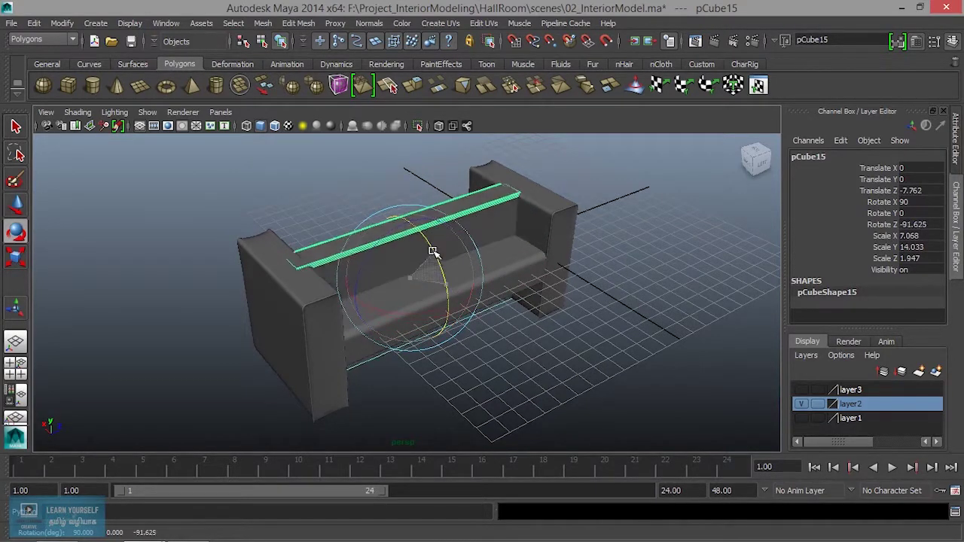
{"action": "double_click", "coordinate": [913, 224]}
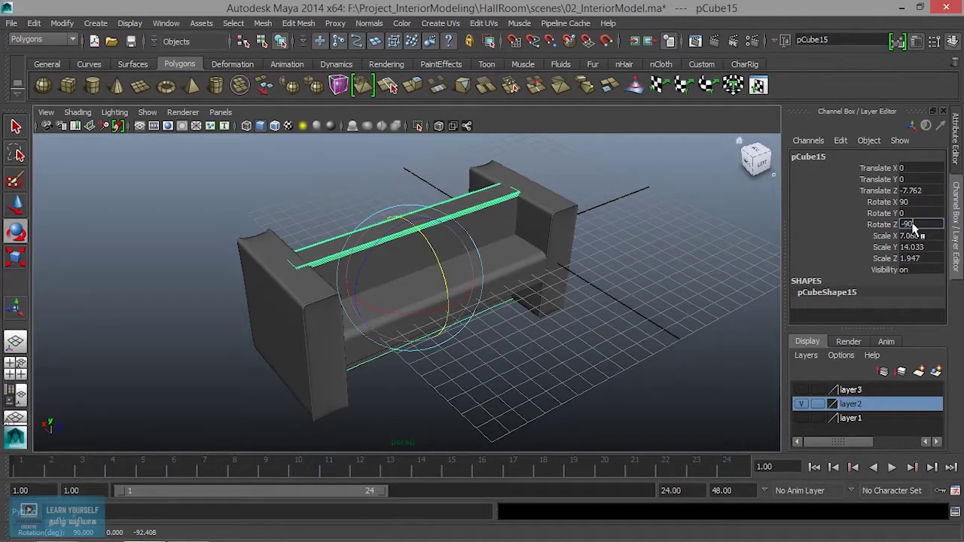
{"action": "key", "text": "Return"}
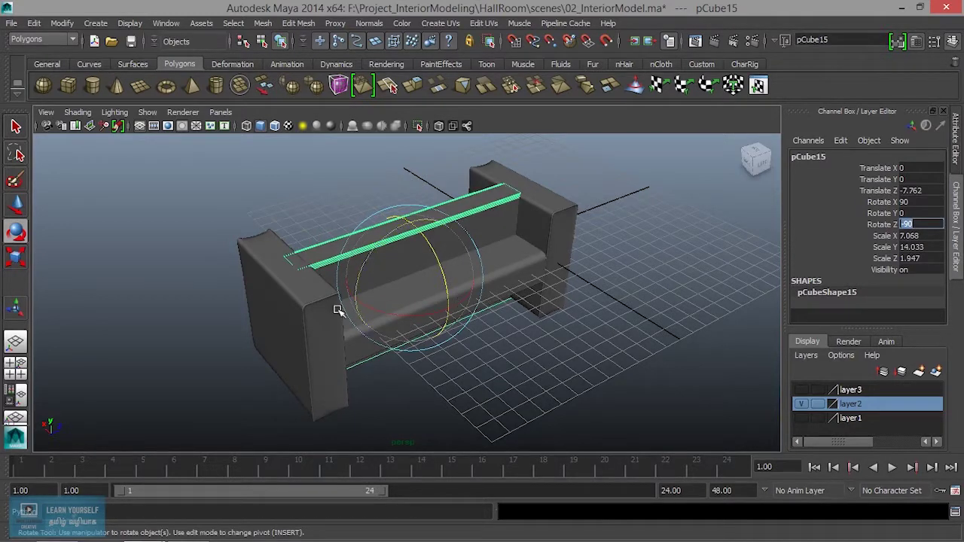
- Set the copy's Rotate X to -90 and slide it to the seat's back as a backrest
{"action": "mouse_move", "coordinate": [383, 307]}
{"action": "left_mouse_down"}
{"action": "mouse_move", "coordinate": [484, 300]}
{"action": "mouse_move", "coordinate": [467, 138]}
{"action": "mouse_move", "coordinate": [681, 239]}
{"action": "left_mouse_up"}
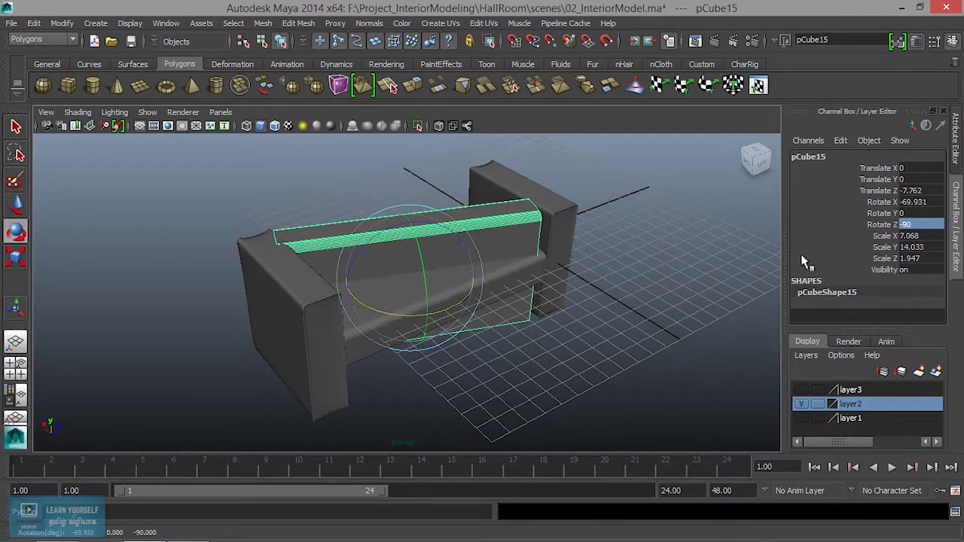
{"action": "double_click", "coordinate": [925, 202]}
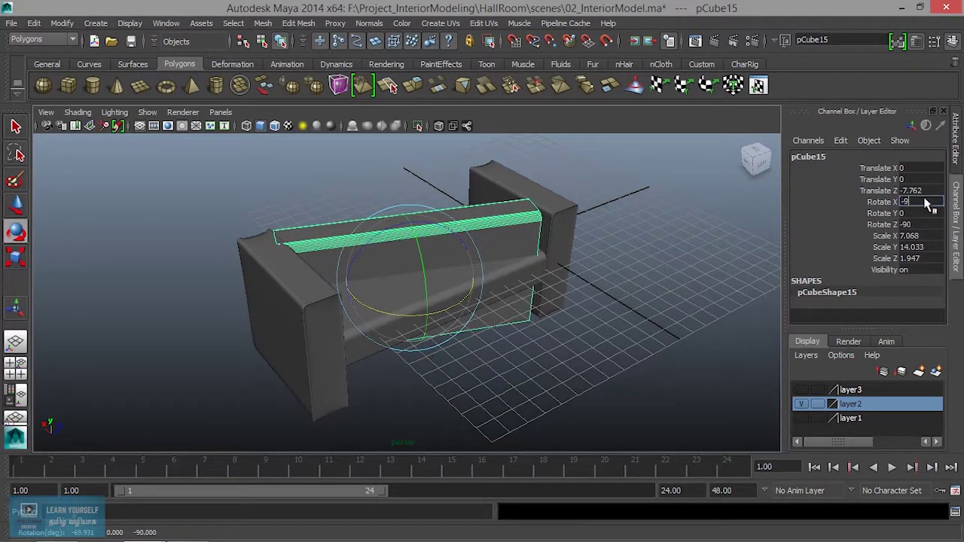
{"action": "key", "text": "Return"}
{"action": "mouse_move", "coordinate": [370, 327]}
{"action": "left_mouse_down", "text": "alt"}
{"action": "mouse_move", "coordinate": [445, 316]}
{"action": "mouse_move", "coordinate": [559, 337]}
{"action": "left_mouse_up", "text": "alt"}
{"action": "key", "text": "w"}
{"action": "left_click_drag", "start_coordinate": [393, 265], "coordinate": [336, 243]}
{"action": "left_click", "coordinate": [527, 369]}
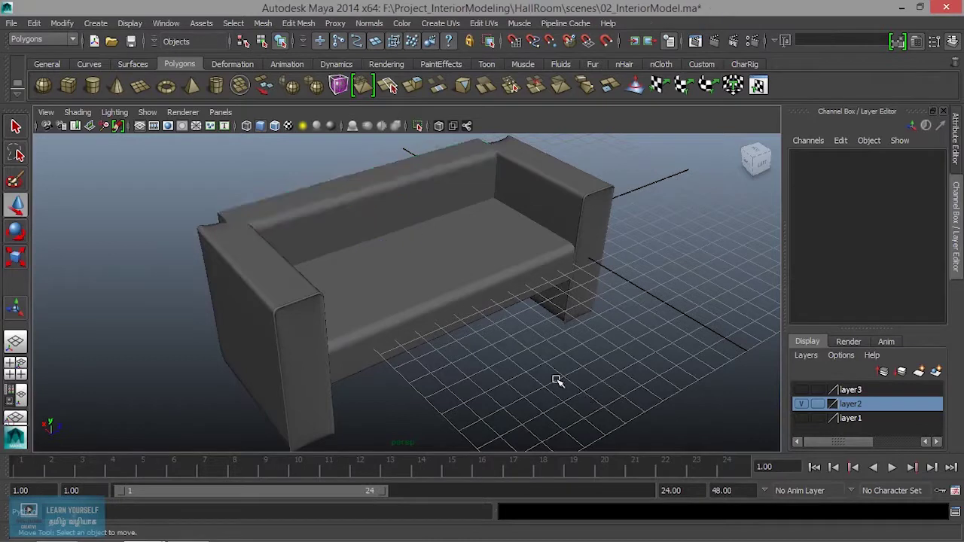
- Insert an edge loop near the end of the first armrest box (pCube12)
{"action": "left_click_drag", "start_coordinate": [555, 381], "coordinate": [389, 351], "text": "alt"}
{"action": "middle_click_drag", "start_coordinate": [389, 351], "coordinate": [364, 347], "text": "alt"}
{"action": "mouse_move", "coordinate": [365, 347]}
{"action": "left_mouse_down", "text": "alt"}
{"action": "mouse_move", "coordinate": [307, 314]}
{"action": "mouse_move", "coordinate": [329, 344]}
{"action": "left_mouse_up", "text": "alt"}
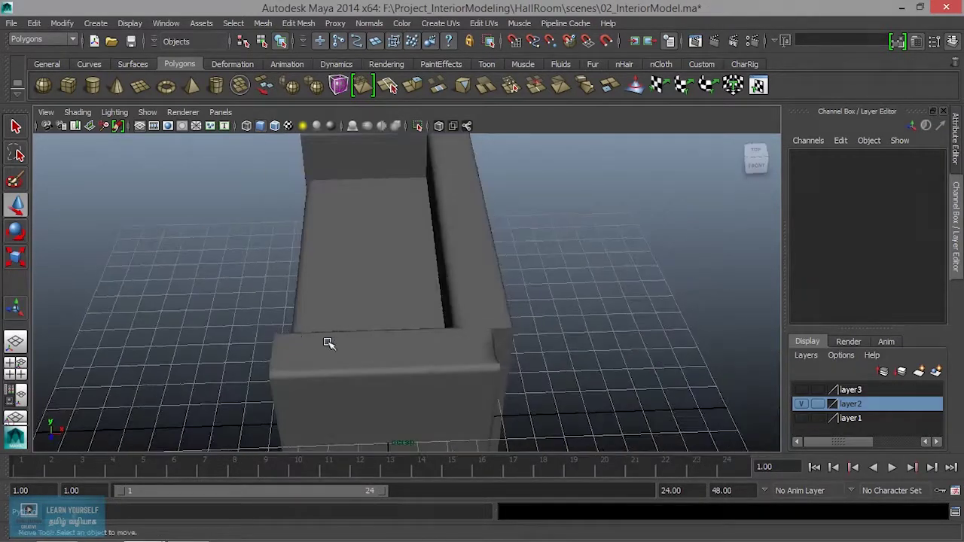
{"action": "left_click", "coordinate": [430, 402]}
{"action": "left_click_drag", "start_coordinate": [430, 402], "coordinate": [353, 294], "text": "alt"}
{"action": "right_click_drag", "start_coordinate": [353, 294], "coordinate": [461, 354], "text": "alt"}
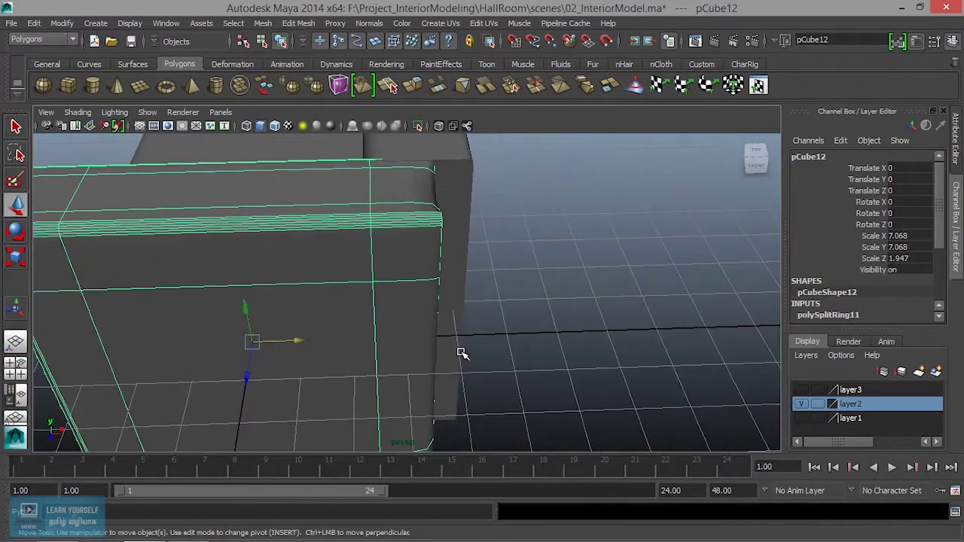
{"action": "key", "text": "1"}
{"action": "left_click", "coordinate": [298, 24]}
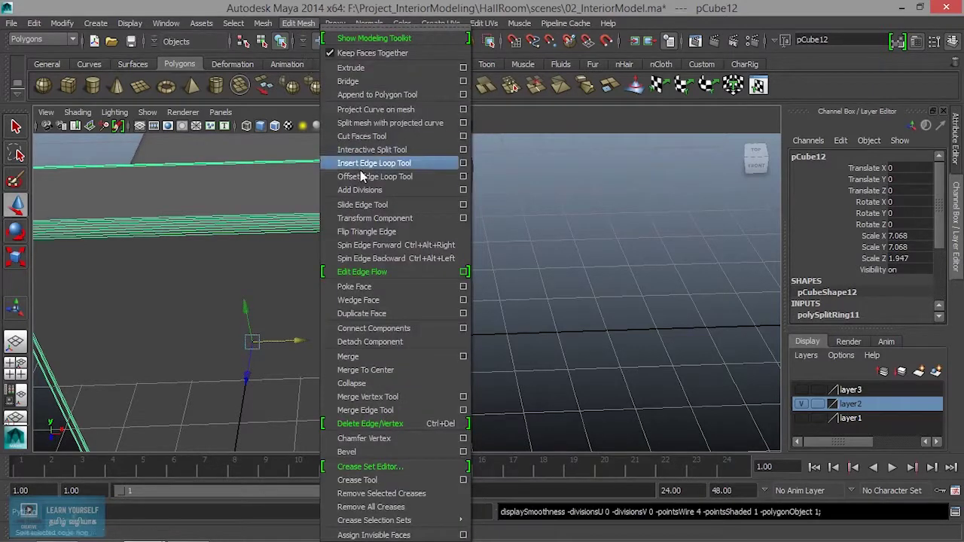
{"action": "left_click", "coordinate": [369, 163]}
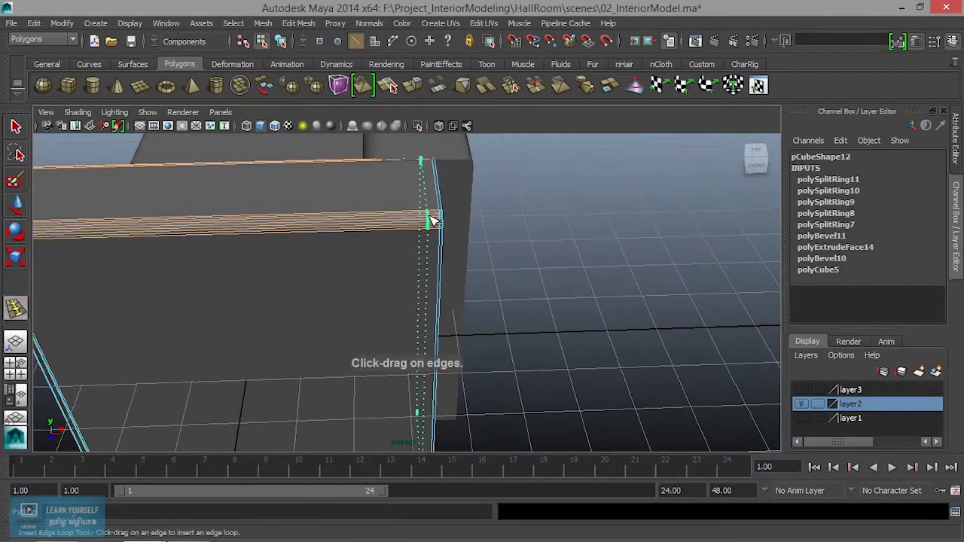
{"action": "mouse_move", "coordinate": [433, 219]}
{"action": "left_mouse_down"}
{"action": "mouse_move", "coordinate": [452, 366]}
{"action": "mouse_move", "coordinate": [473, 393]}
{"action": "left_mouse_up"}
- Insert an edge loop on the other armrest box (pCube14)
{"action": "scroll", "coordinate": [439, 220], "scroll_direction": "down", "scroll_amount": 5}
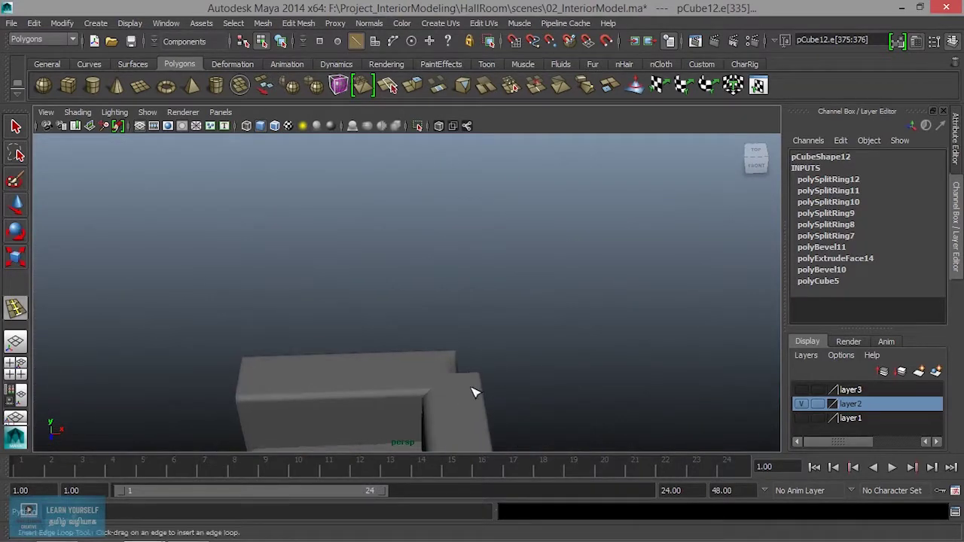
{"action": "left_click", "coordinate": [422, 374]}
{"action": "left_click_drag", "start_coordinate": [443, 363], "coordinate": [451, 363]}
{"action": "key", "text": "1"}
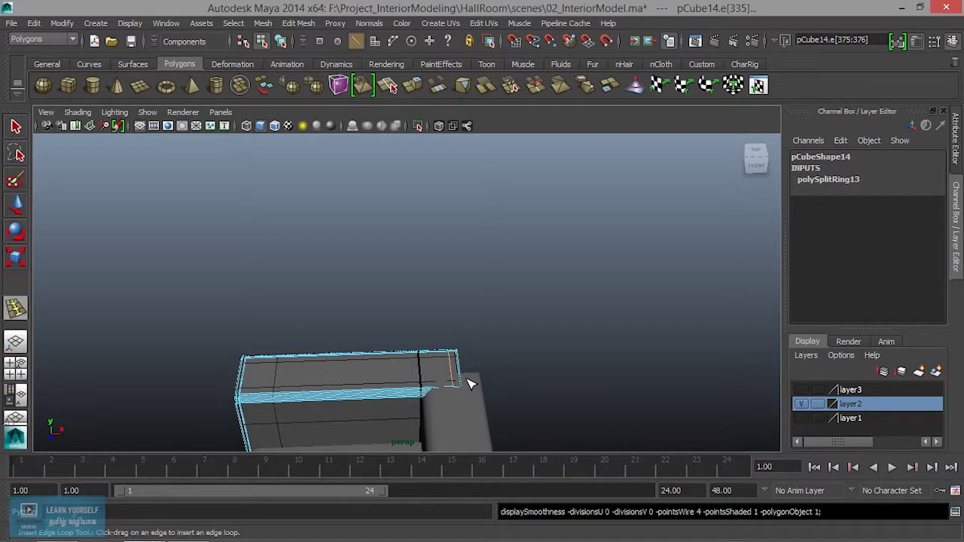
{"action": "right_click_drag", "start_coordinate": [409, 221], "coordinate": [482, 202]}
- View the sofa from the front and select the seat board
{"action": "key", "text": "q"}
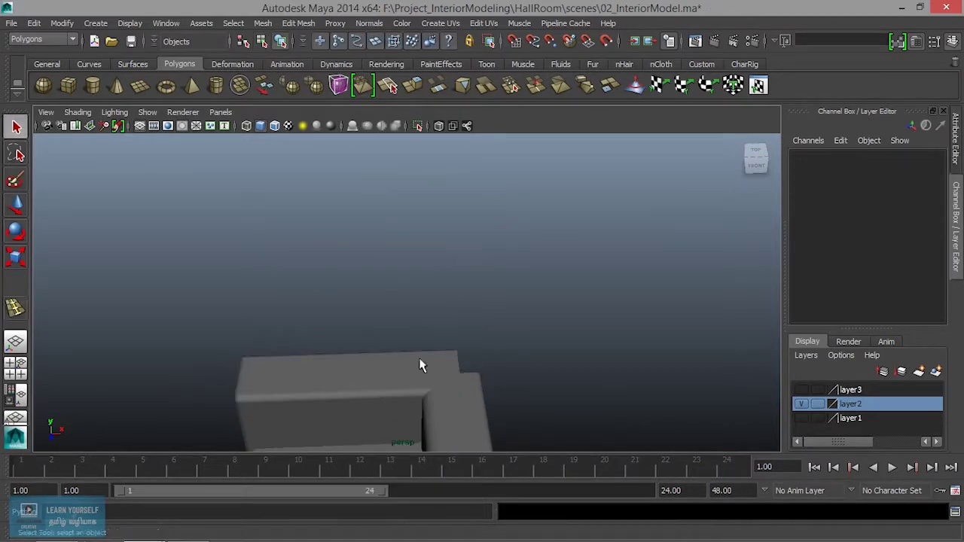
{"action": "left_click", "coordinate": [408, 387]}
{"action": "scroll", "coordinate": [409, 389], "scroll_direction": "down", "scroll_amount": 2}
{"action": "left_click", "coordinate": [510, 289]}
{"action": "mouse_move", "coordinate": [510, 288]}
{"action": "left_mouse_down", "text": "alt"}
{"action": "mouse_move", "coordinate": [470, 361]}
{"action": "mouse_move", "coordinate": [445, 338]}
{"action": "left_mouse_up", "text": "alt"}
{"action": "scroll", "coordinate": [445, 338], "scroll_direction": "up", "scroll_amount": 3}
{"action": "middle_click_drag", "start_coordinate": [445, 338], "coordinate": [550, 310], "text": "alt"}
{"action": "mouse_move", "coordinate": [550, 311]}
{"action": "left_mouse_down", "text": "alt"}
{"action": "mouse_move", "coordinate": [538, 344]}
{"action": "mouse_move", "coordinate": [499, 324]}
{"action": "left_mouse_up", "text": "alt"}
{"action": "left_click", "coordinate": [497, 323]}
{"action": "scroll", "coordinate": [476, 311], "scroll_direction": "up", "scroll_amount": 2}
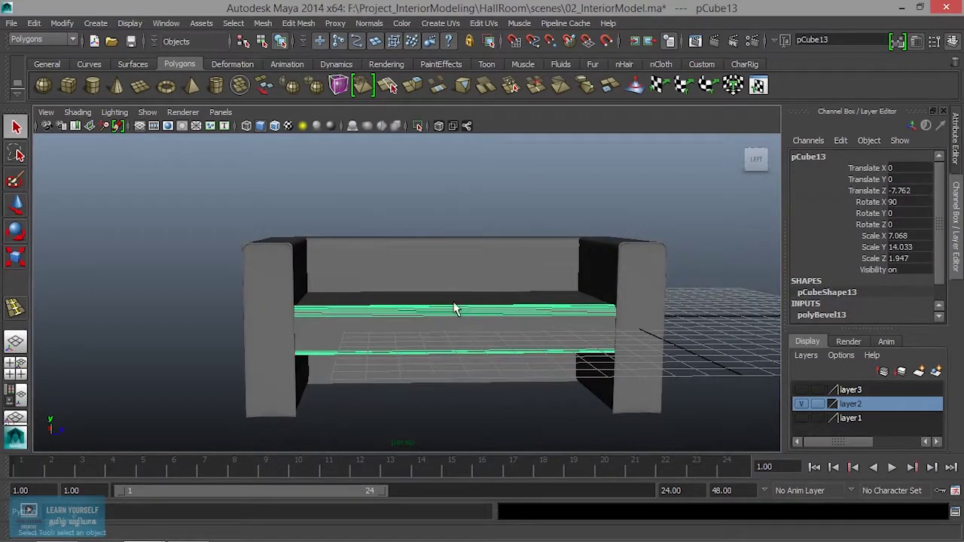
- Lower the seat board slightly along Y
{"action": "key", "text": "w"}
{"action": "left_click_drag", "start_coordinate": [441, 275], "coordinate": [443, 299]}
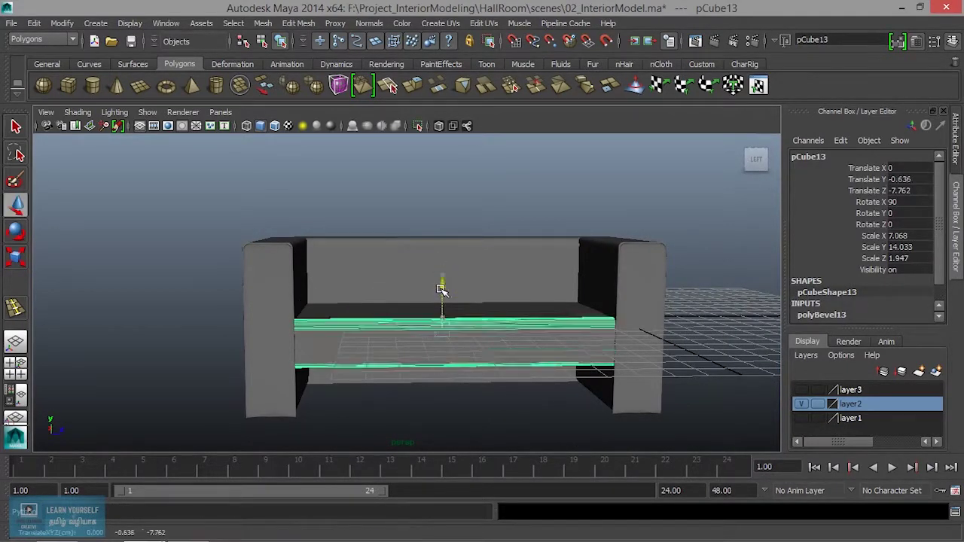
{"action": "left_click_drag", "start_coordinate": [421, 331], "coordinate": [452, 340], "text": "alt"}
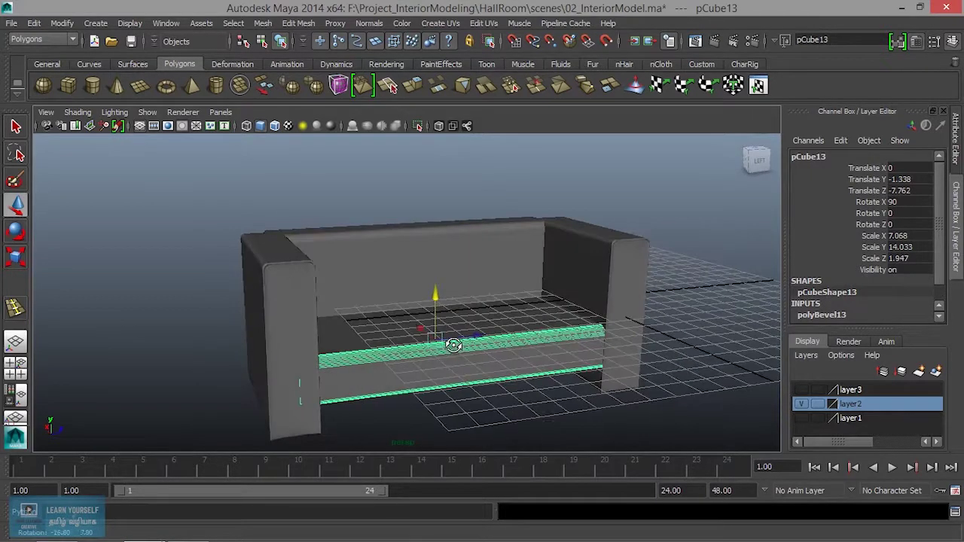
{"action": "left_click", "coordinate": [531, 388]}
- Marquee-select all the sofa pieces and group them as group31
{"action": "scroll", "coordinate": [531, 388], "scroll_direction": "down", "scroll_amount": 5}
{"action": "left_click_drag", "start_coordinate": [273, 234], "coordinate": [605, 404]}
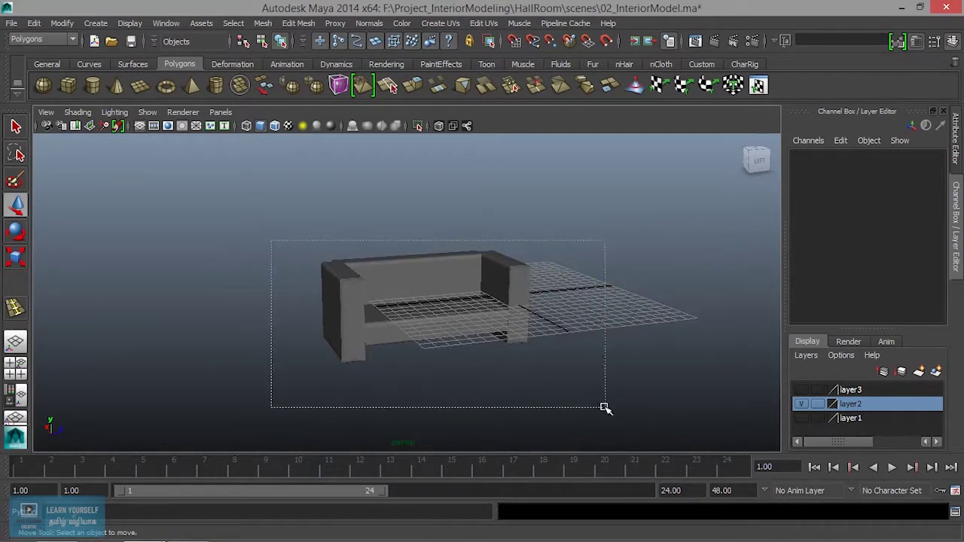
{"action": "key", "text": "ctrl+g"}
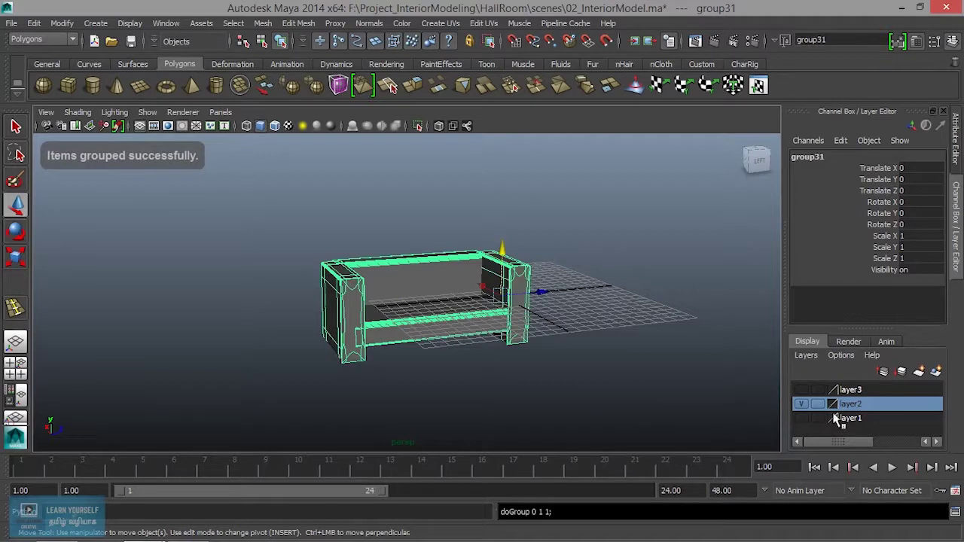
- Turn on layer3 visibility and bring the room near the bookshelf into view
{"action": "left_click", "coordinate": [800, 390]}
{"action": "mouse_move", "coordinate": [598, 360]}
{"action": "left_mouse_down", "text": "alt"}
{"action": "mouse_move", "coordinate": [454, 362]}
{"action": "mouse_move", "coordinate": [510, 347]}
{"action": "left_mouse_up", "text": "alt"}
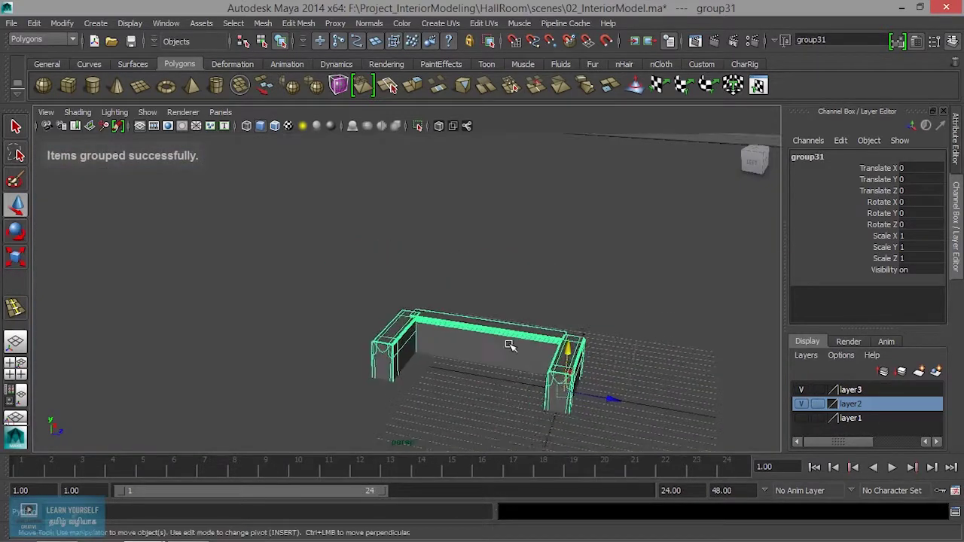
{"action": "scroll", "coordinate": [510, 345], "scroll_direction": "down", "scroll_amount": 3}
{"action": "left_click_drag", "start_coordinate": [454, 273], "coordinate": [454, 189]}
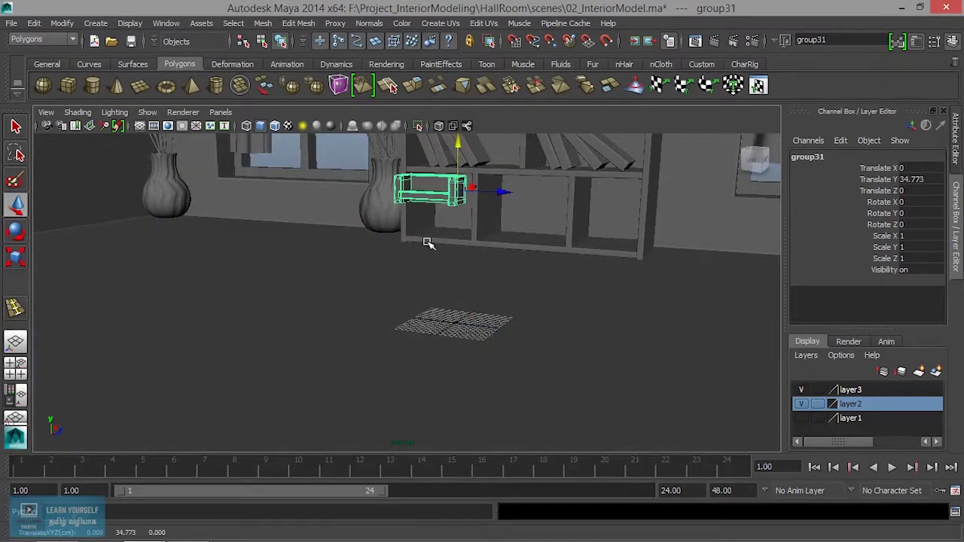
- Enlarge the sofa group uniformly and set its Y rotation to 90
{"action": "middle_click_drag", "start_coordinate": [454, 188], "coordinate": [474, 320], "text": "alt"}
{"action": "key", "text": "r"}
{"action": "mouse_move", "coordinate": [503, 262]}
{"action": "left_mouse_down"}
{"action": "mouse_move", "coordinate": [527, 384]}
{"action": "mouse_move", "coordinate": [452, 381]}
{"action": "mouse_move", "coordinate": [526, 354]}
{"action": "mouse_move", "coordinate": [521, 333]}
{"action": "mouse_move", "coordinate": [578, 358]}
{"action": "left_mouse_up"}
{"action": "key", "text": "e"}
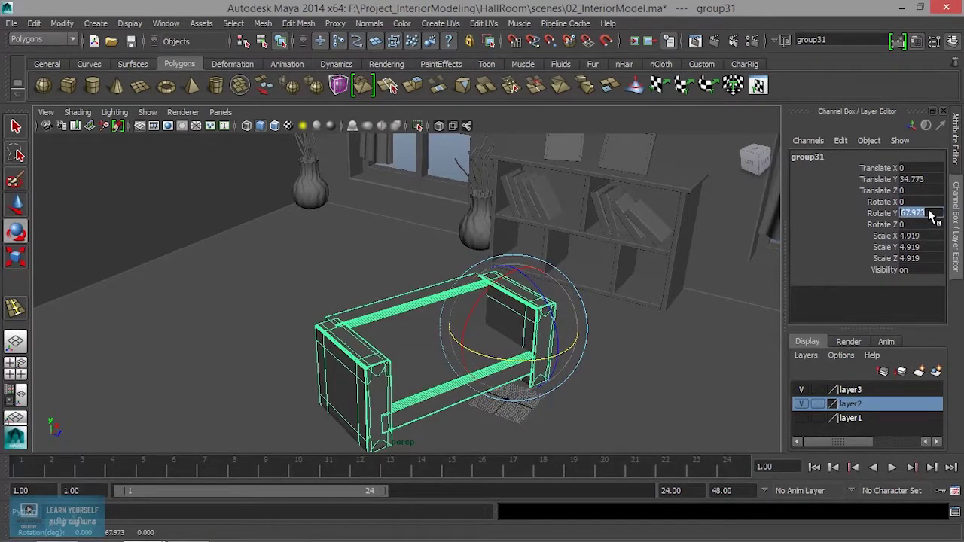
{"action": "type", "text": "0"}
{"action": "key", "text": "Return"}
- Move the sofa group toward the bookshelf and scale it to room size, 9.077
{"action": "mouse_move", "coordinate": [527, 331]}
{"action": "left_mouse_down", "text": "alt"}
{"action": "mouse_move", "coordinate": [500, 357]}
{"action": "mouse_move", "coordinate": [555, 417]}
{"action": "left_mouse_up", "text": "alt"}
{"action": "key", "text": "w"}
{"action": "mouse_move", "coordinate": [518, 341]}
{"action": "left_mouse_down"}
{"action": "mouse_move", "coordinate": [308, 279]}
{"action": "mouse_move", "coordinate": [355, 235]}
{"action": "mouse_move", "coordinate": [330, 239]}
{"action": "mouse_move", "coordinate": [398, 243]}
{"action": "mouse_move", "coordinate": [311, 252]}
{"action": "mouse_move", "coordinate": [362, 269]}
{"action": "left_mouse_up"}
{"action": "key", "text": "r"}
{"action": "left_click_drag", "start_coordinate": [424, 271], "coordinate": [512, 260]}
- Set the sofa on the floor beside the bookshelf at X 76.124, Y 32.064
{"action": "key", "text": "w"}
{"action": "mouse_move", "coordinate": [468, 216]}
{"action": "left_mouse_down"}
{"action": "mouse_move", "coordinate": [458, 218]}
{"action": "mouse_move", "coordinate": [469, 218]}
{"action": "left_mouse_up"}
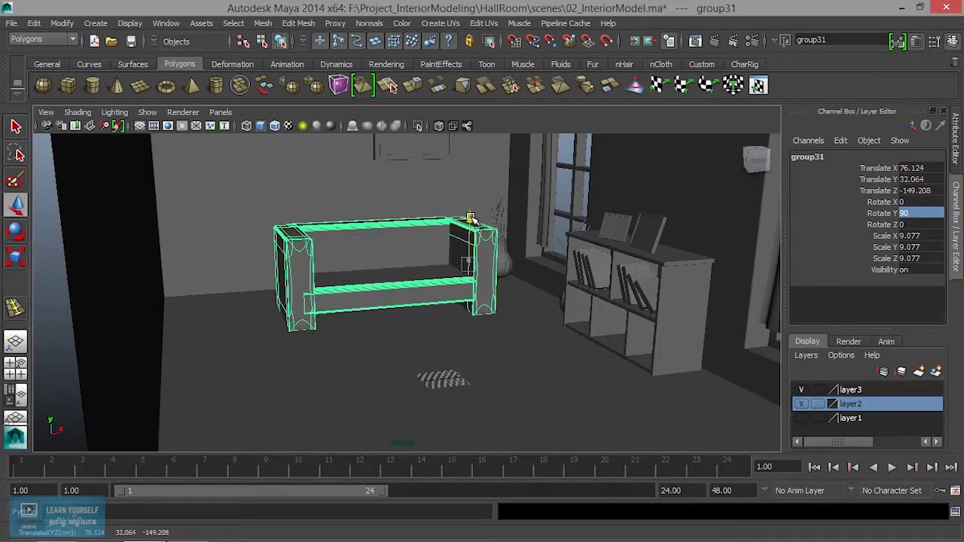
{"action": "left_click", "coordinate": [457, 352]}
{"action": "mouse_move", "coordinate": [458, 351]}
{"action": "left_mouse_down", "text": "alt"}
{"action": "mouse_move", "coordinate": [421, 359]}
{"action": "mouse_move", "coordinate": [439, 356]}
{"action": "mouse_move", "coordinate": [454, 377]}
{"action": "mouse_move", "coordinate": [421, 360]}
{"action": "mouse_move", "coordinate": [301, 358]}
{"action": "left_mouse_up", "text": "alt"}
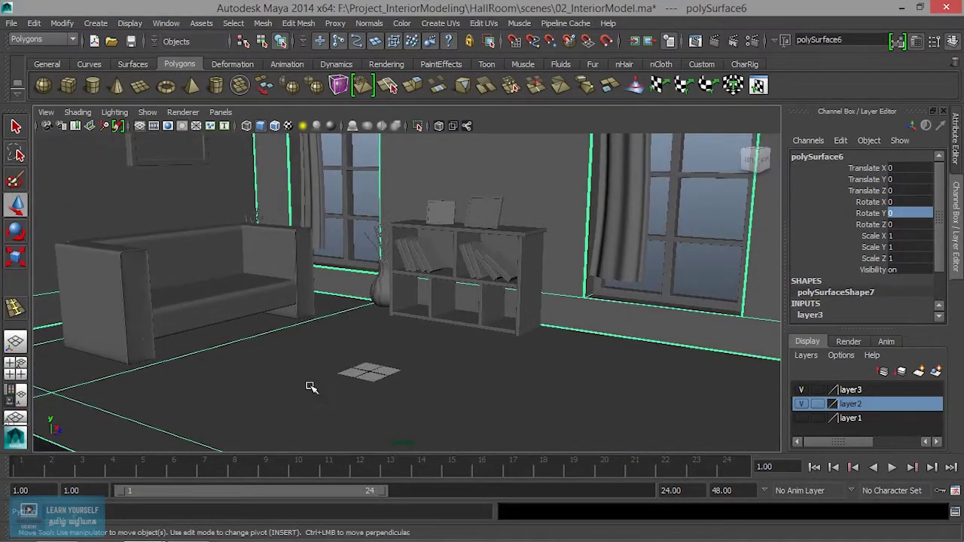
{"action": "mouse_move", "coordinate": [351, 375]}
{"action": "left_mouse_down", "text": "alt"}
{"action": "mouse_move", "coordinate": [385, 323]}
{"action": "mouse_move", "coordinate": [311, 280]}
{"action": "mouse_move", "coordinate": [409, 317]}
{"action": "mouse_move", "coordinate": [306, 311]}
{"action": "mouse_move", "coordinate": [336, 336]}
{"action": "mouse_move", "coordinate": [269, 279]}
{"action": "mouse_move", "coordinate": [306, 299]}
{"action": "mouse_move", "coordinate": [385, 297]}
{"action": "mouse_move", "coordinate": [342, 290]}
{"action": "mouse_move", "coordinate": [329, 312]}
{"action": "left_mouse_up", "text": "alt"}
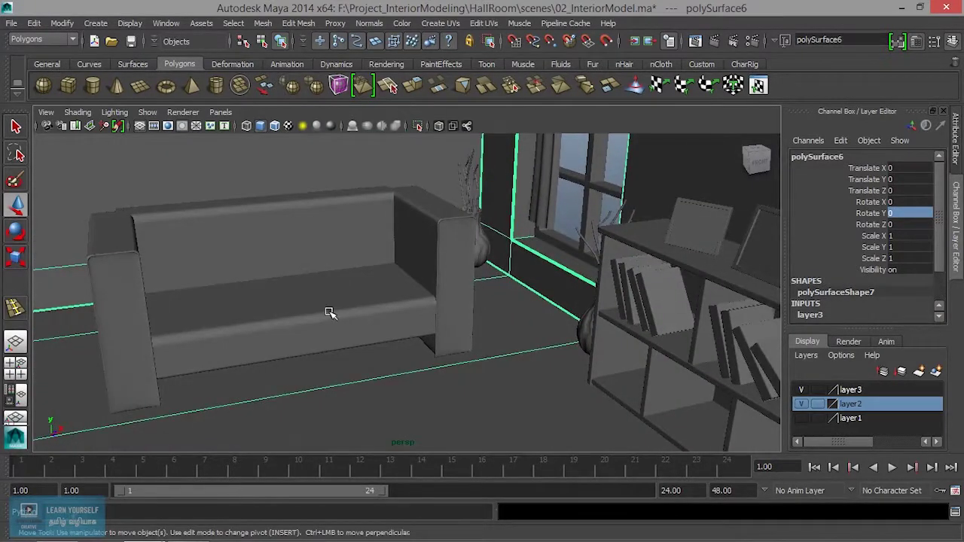